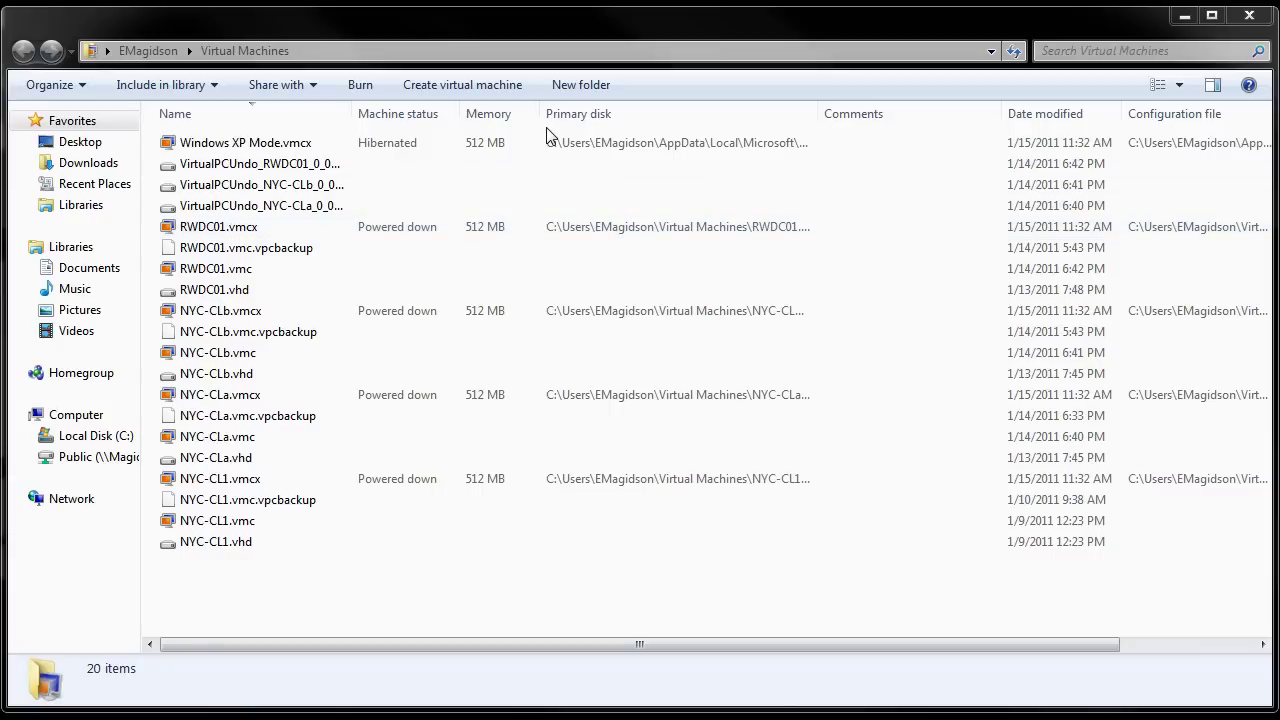
Step: Start the new-machine wizard and name the virtual machine NYC-CLa1
{"action": "left_click", "coordinate": [497, 92]}
{"action": "left_click_drag", "start_coordinate": [978, 205], "coordinate": [499, 186]}
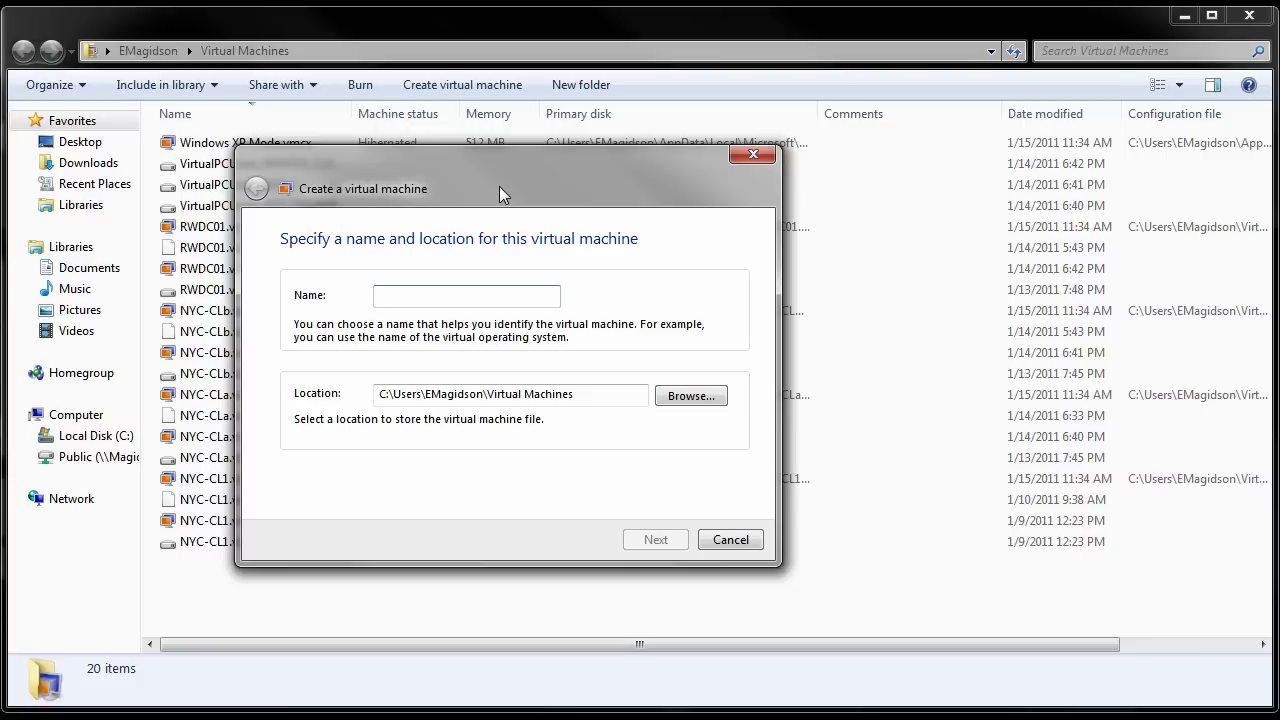
{"action": "type", "text": "NYC"}
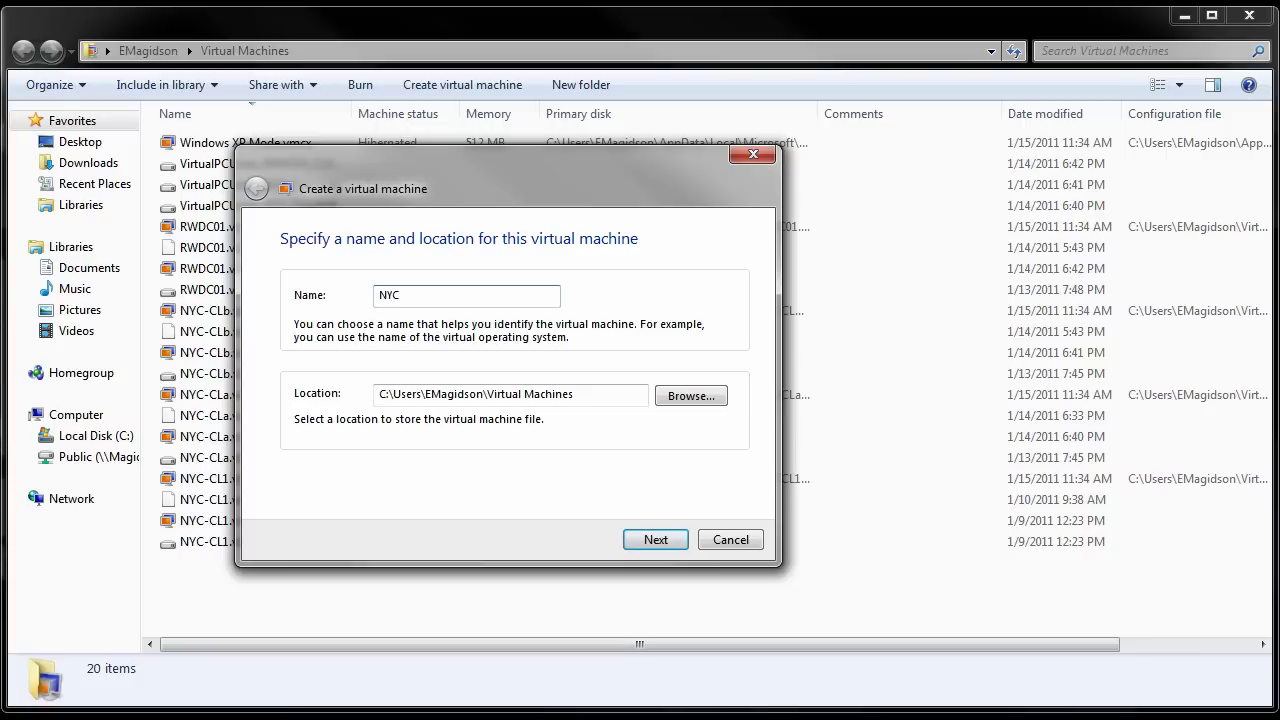
{"action": "type", "text": "-CLa1"}
Step: Accept the name, then allocate 2048 MB of RAM to NYC-CLa1
{"action": "left_click", "coordinate": [655, 539]}
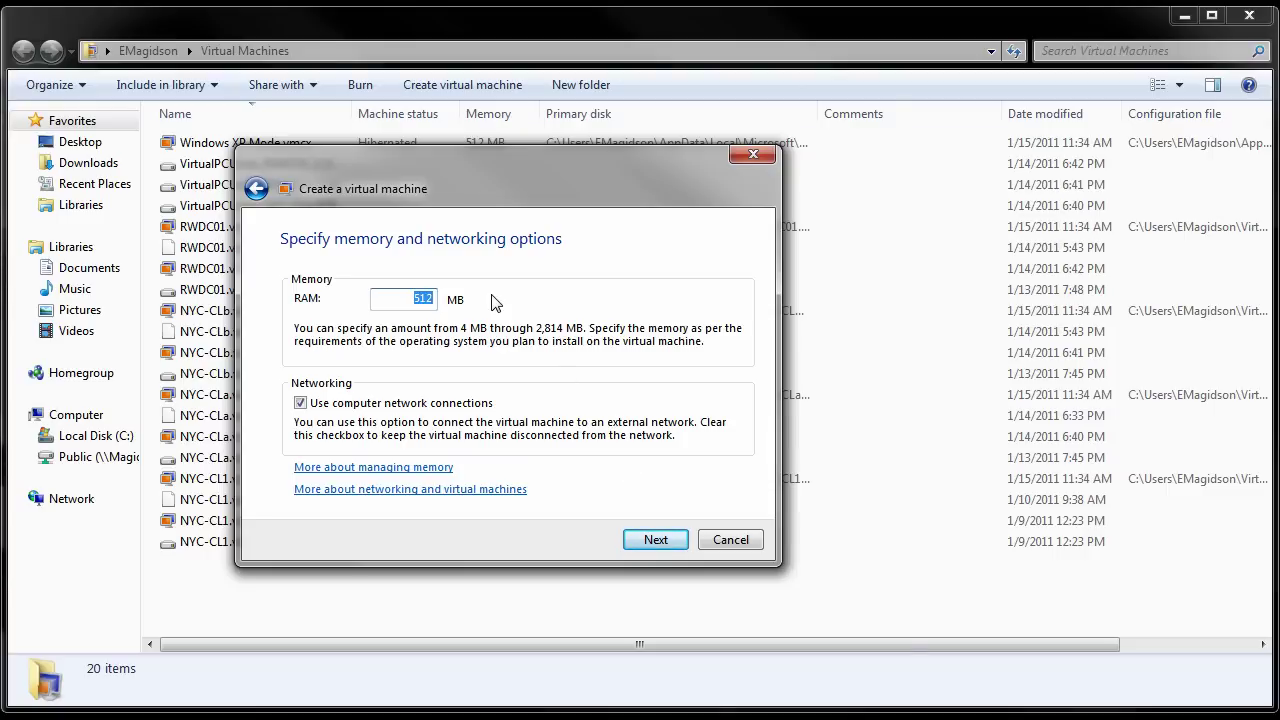
{"action": "type", "text": "2048"}
{"action": "left_click", "coordinate": [657, 540]}
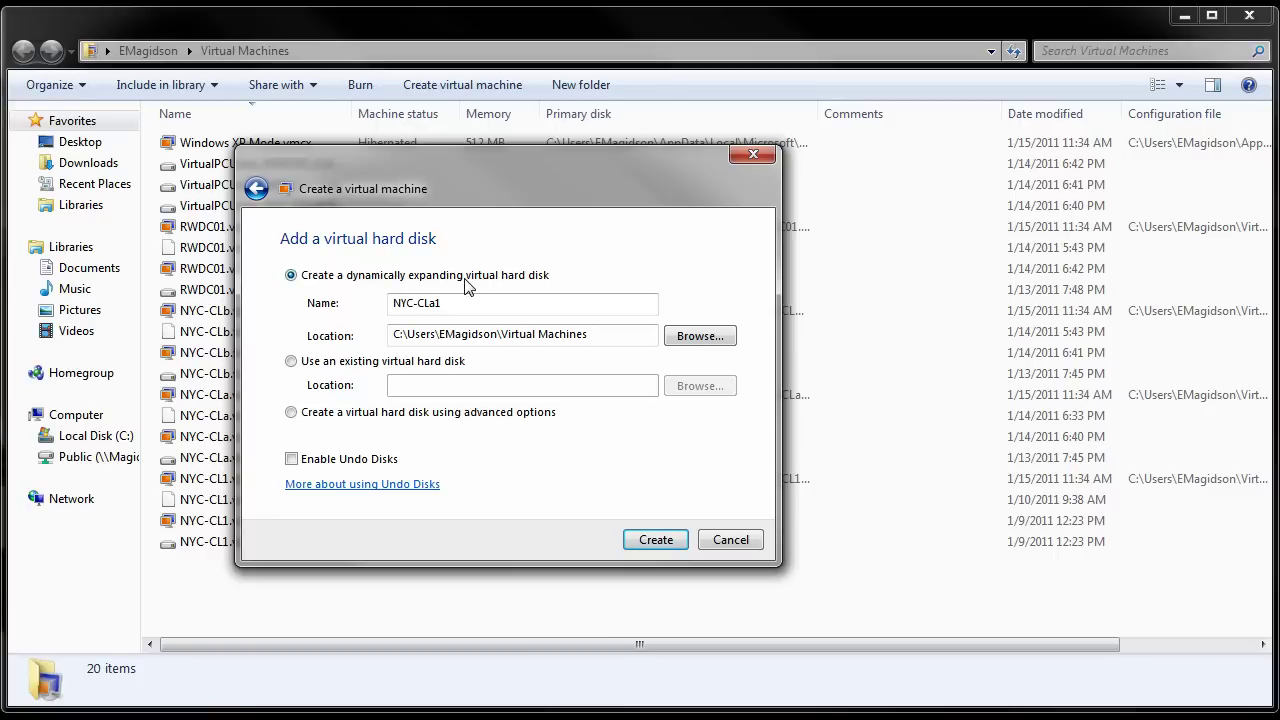
Step: Create NYC-CLa1 with a dynamically expanding disk and launch its NYC-CLa1.vmc file
{"action": "left_click", "coordinate": [460, 308]}
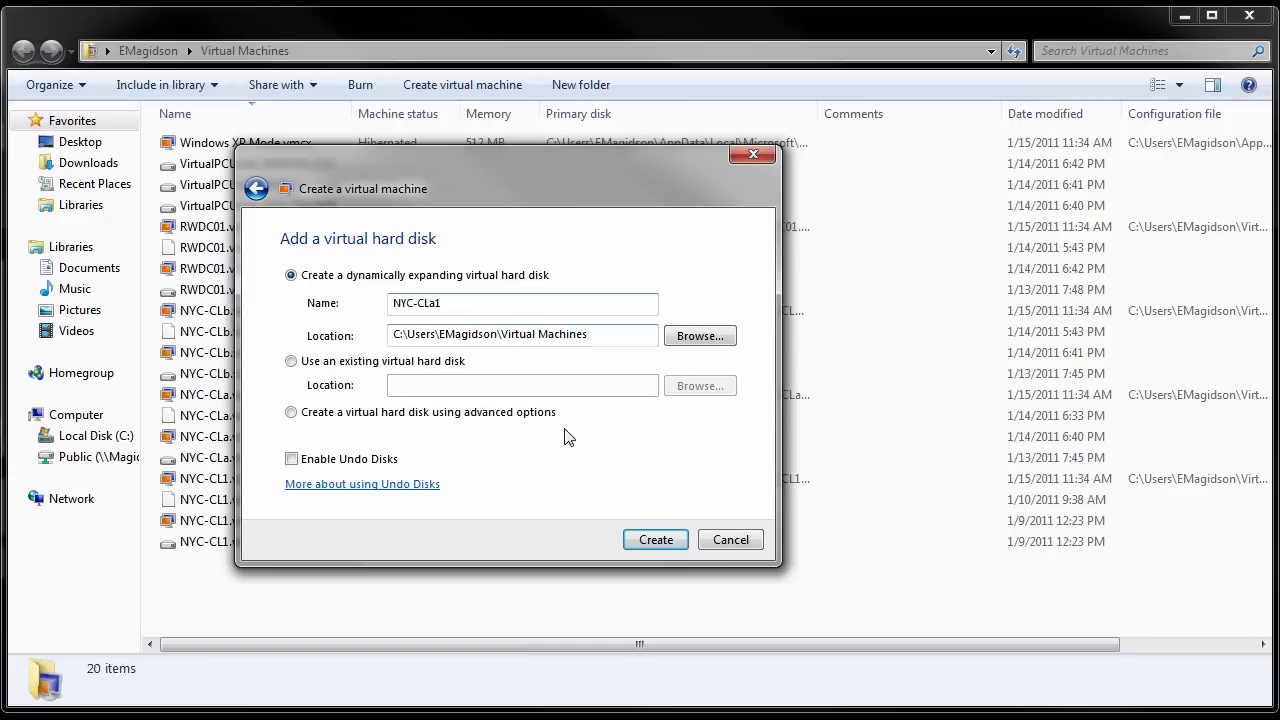
{"action": "left_click", "coordinate": [663, 546]}
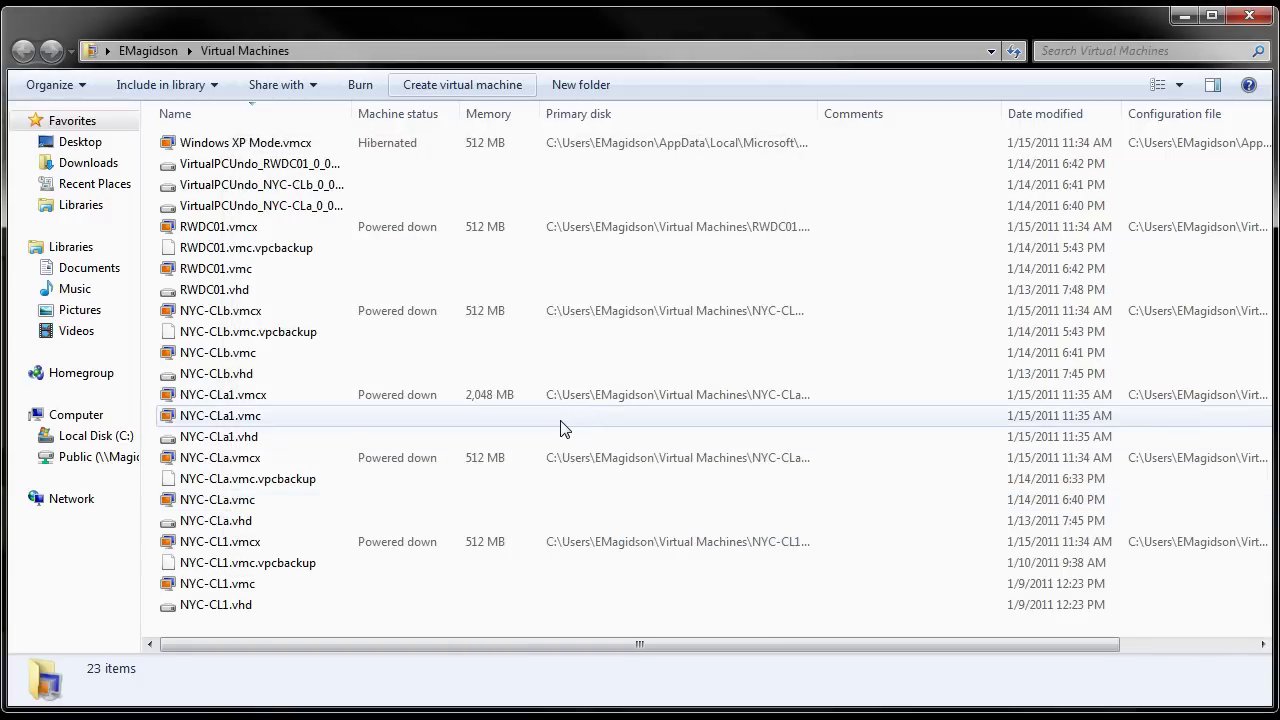
{"action": "left_click", "coordinate": [242, 418]}
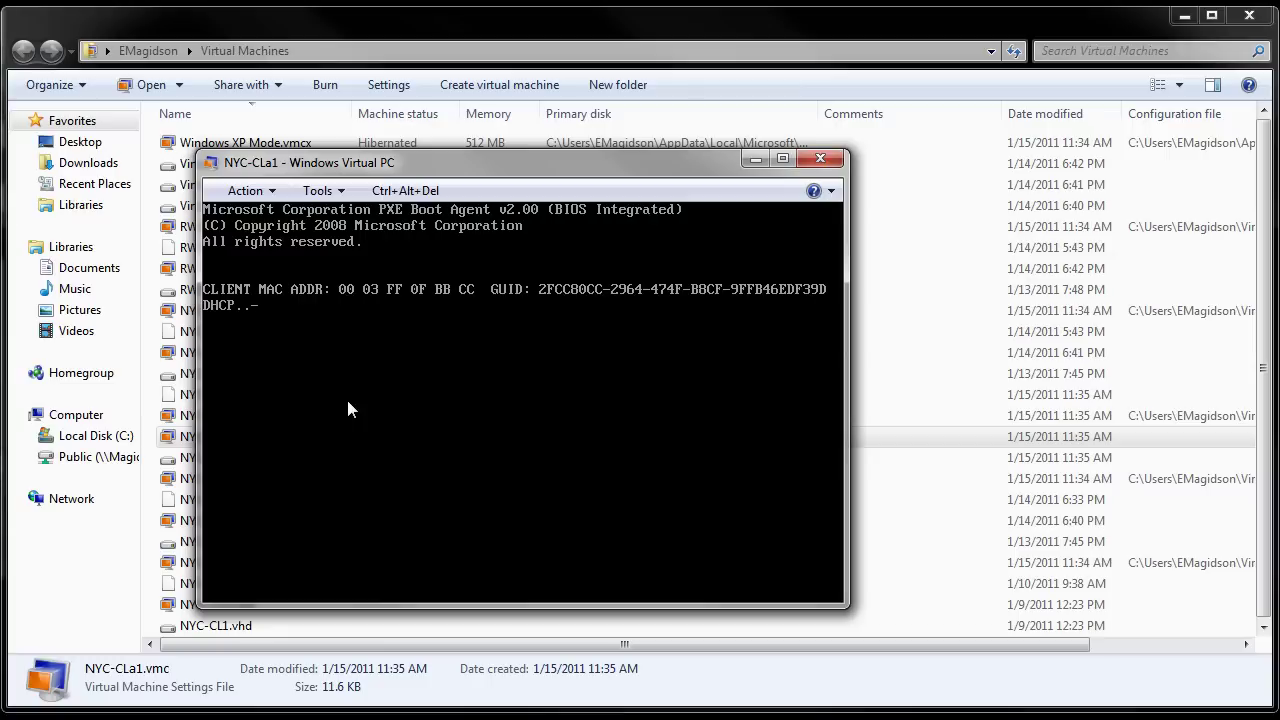
Step: Cancel the PXE network boot, retry booting, and cancel PXE again until Windows 7 Setup loads
{"action": "key", "text": "Escape"}
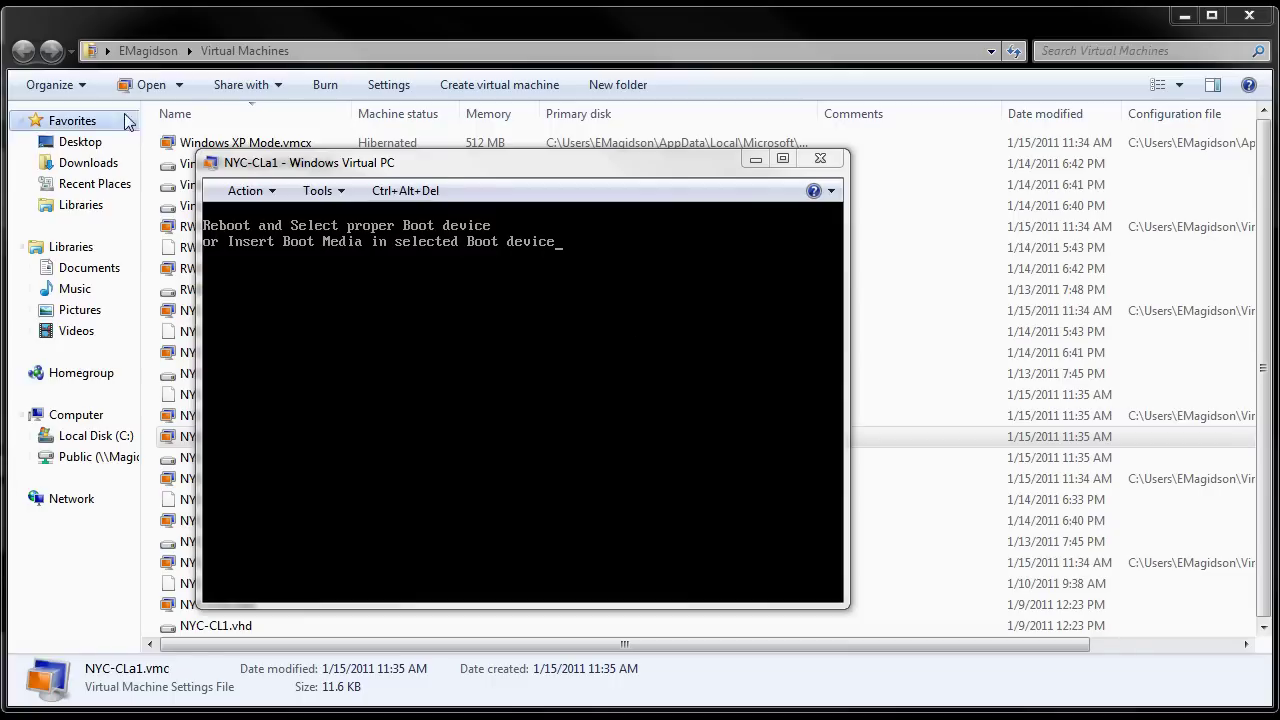
{"action": "left_click", "coordinate": [343, 197]}
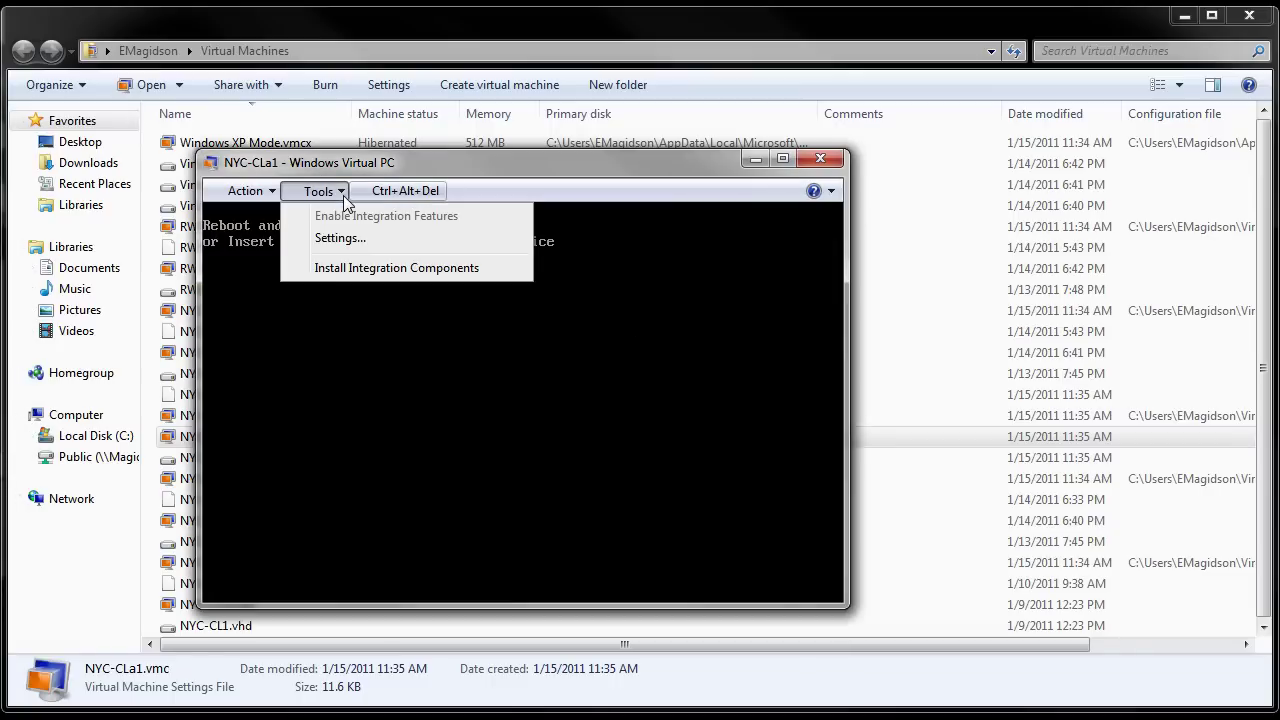
{"action": "left_click", "coordinate": [670, 322]}
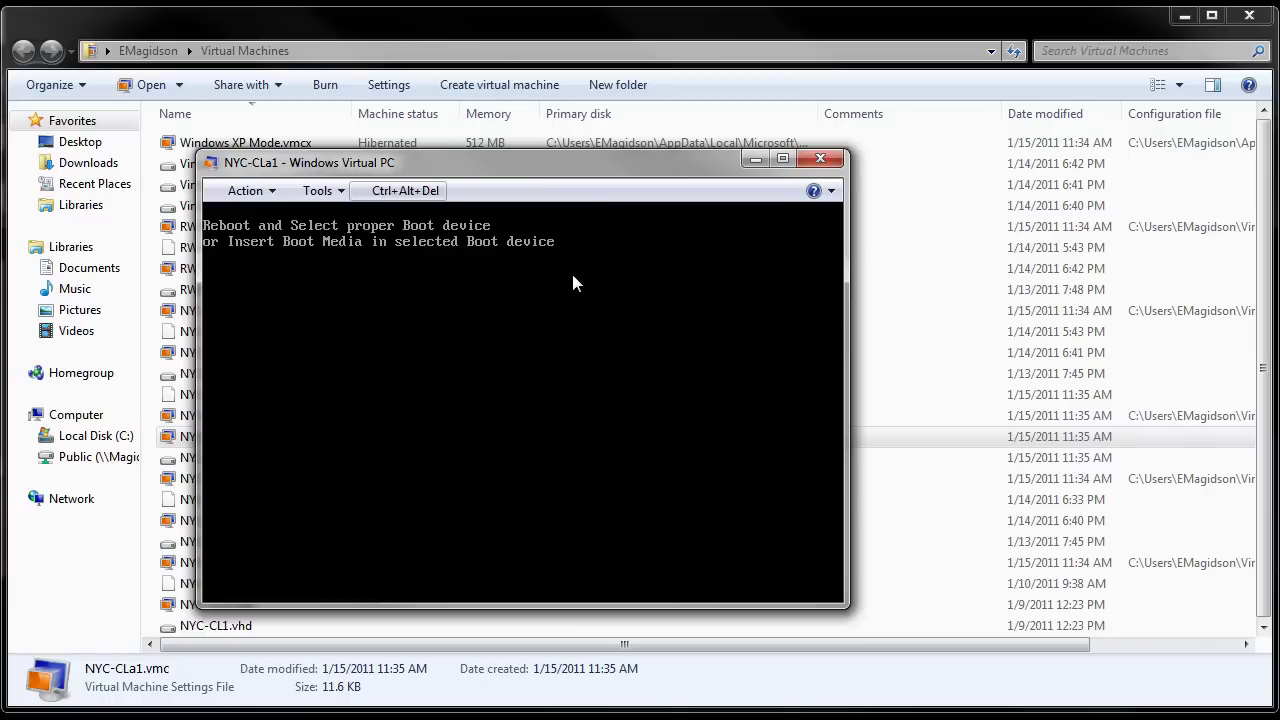
{"action": "key", "text": "Return"}
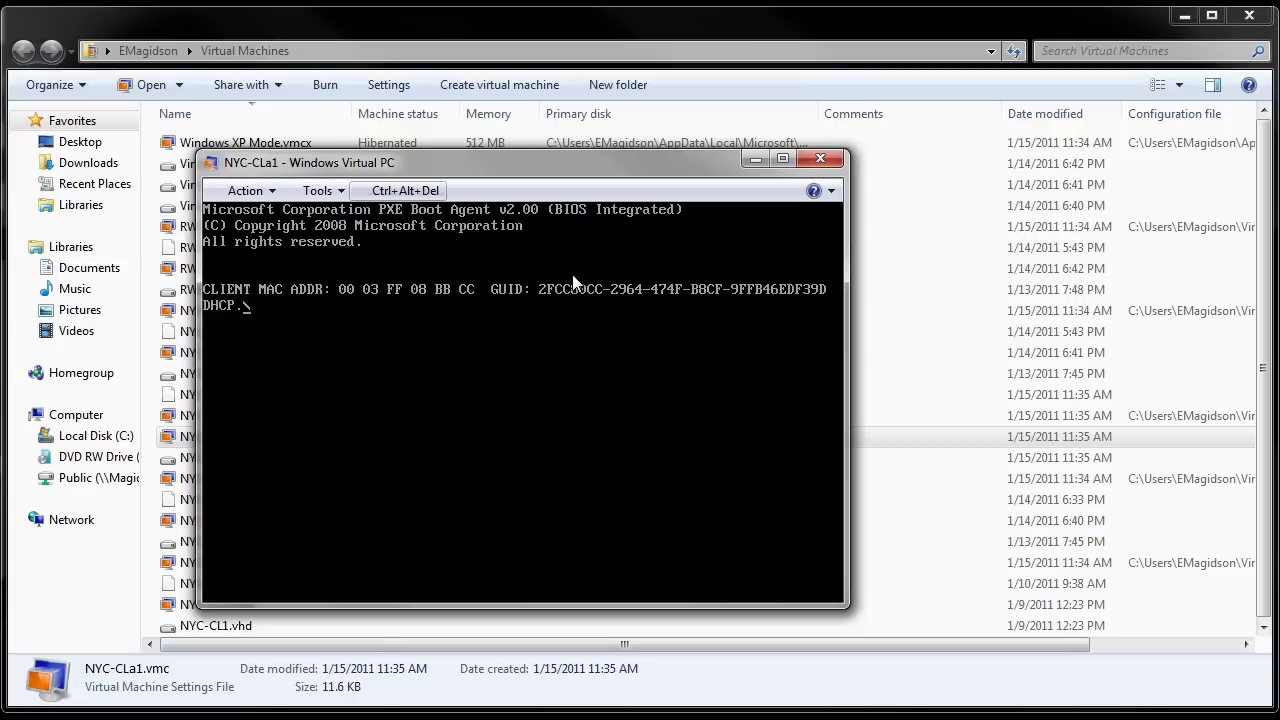
{"action": "key", "text": "Escape"}
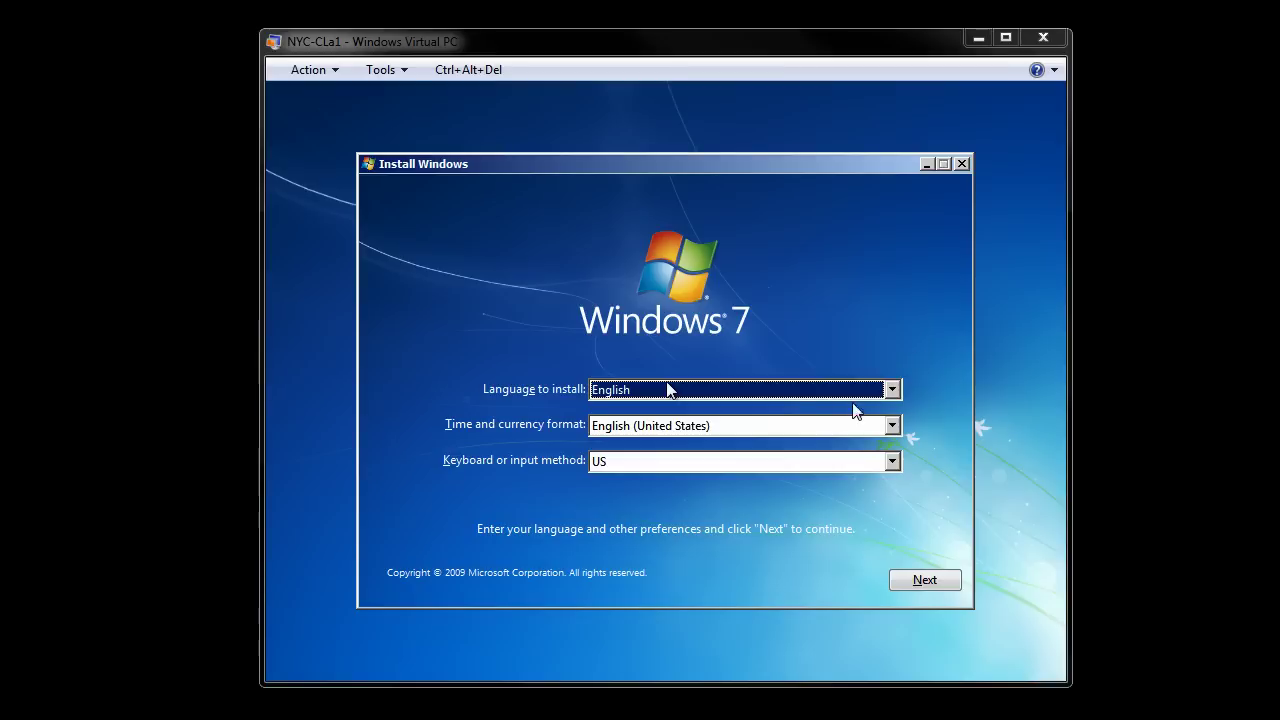
Step: Acknowledge the mouse-capture notice, keep English settings, and choose Install now
{"action": "left_click", "coordinate": [935, 584]}
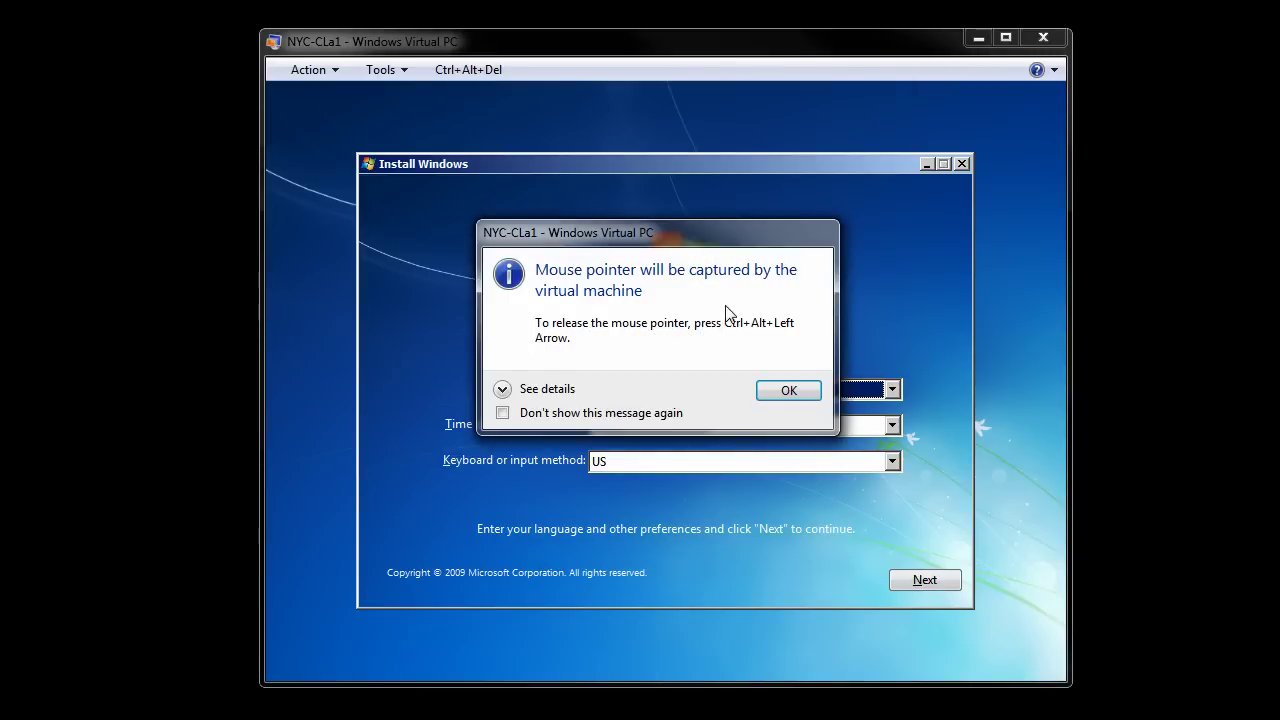
{"action": "left_click", "coordinate": [789, 390]}
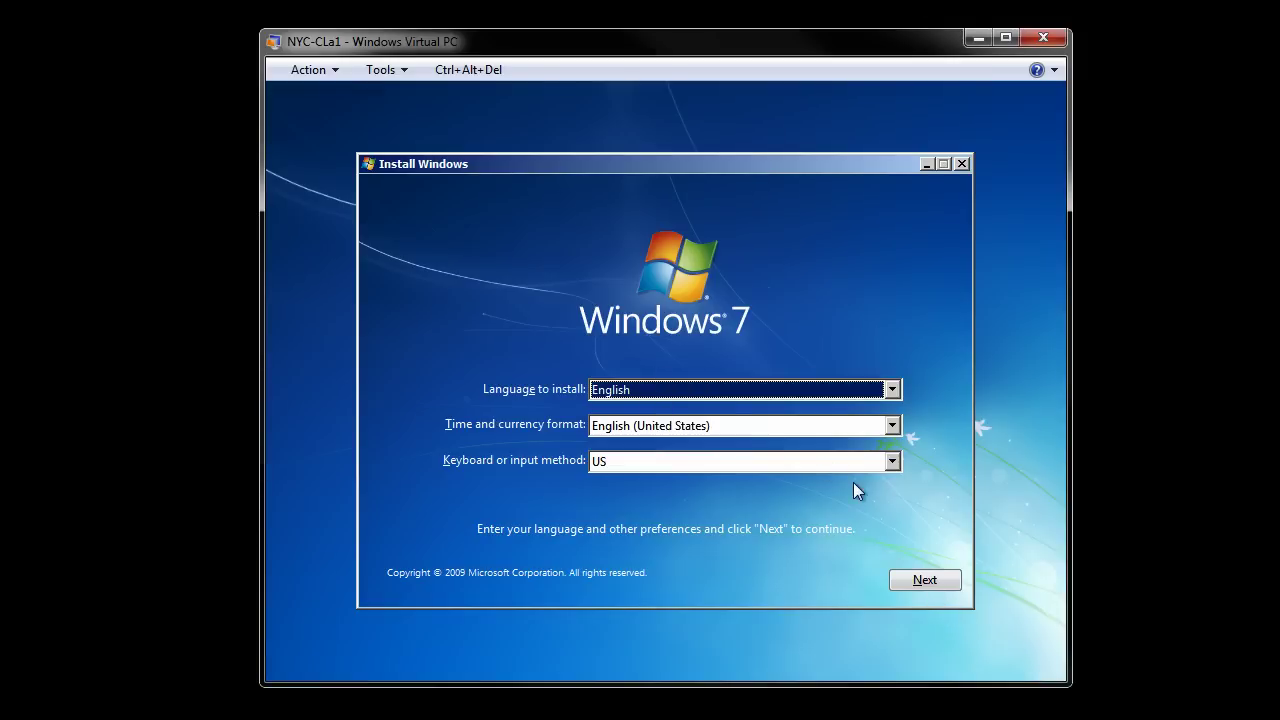
{"action": "left_click", "coordinate": [940, 584]}
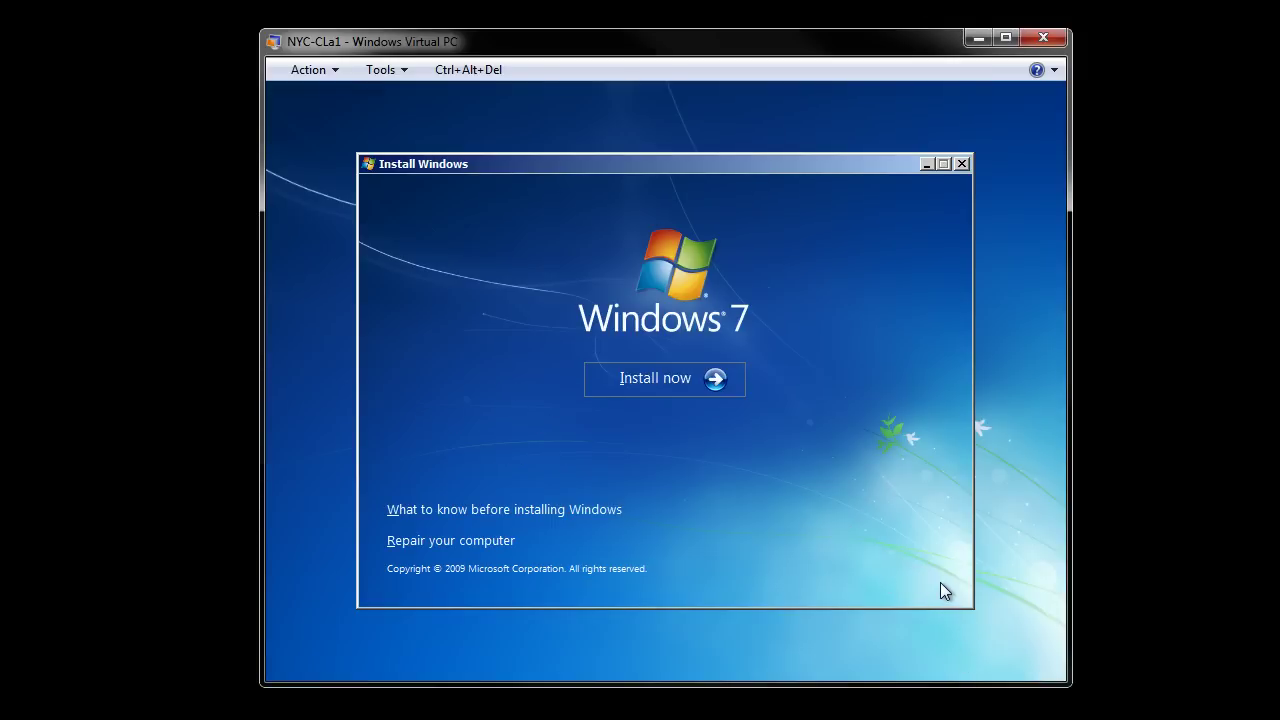
{"action": "left_click", "coordinate": [686, 383]}
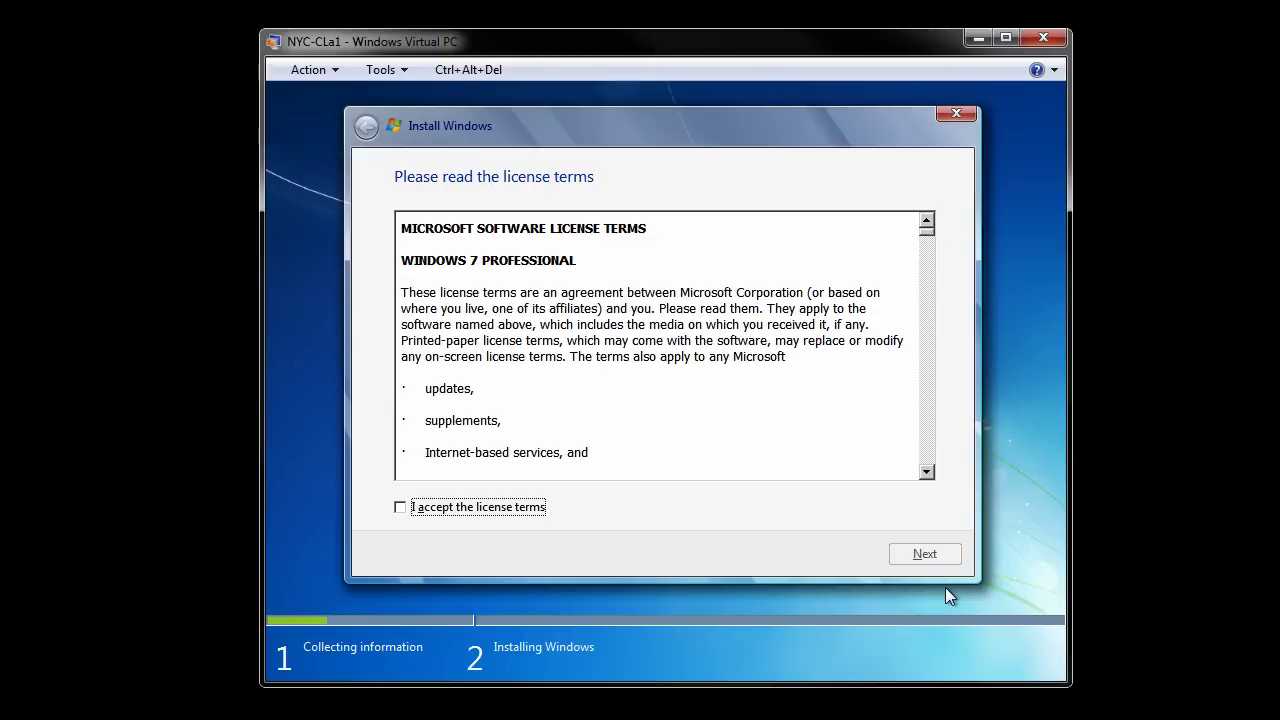
Step: Scroll through the Windows 7 Professional license terms and accept them
{"action": "left_click", "coordinate": [925, 440]}
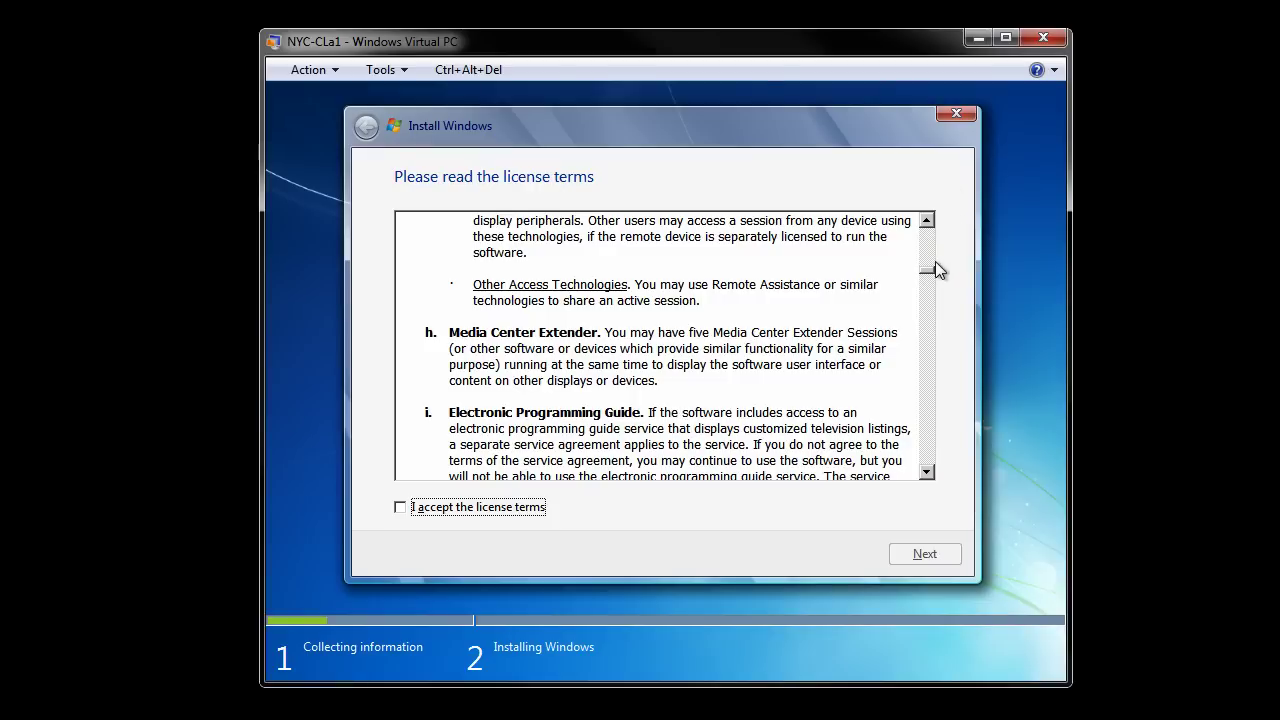
{"action": "left_click", "coordinate": [932, 311]}
{"action": "left_click_drag", "start_coordinate": [932, 311], "coordinate": [930, 468]}
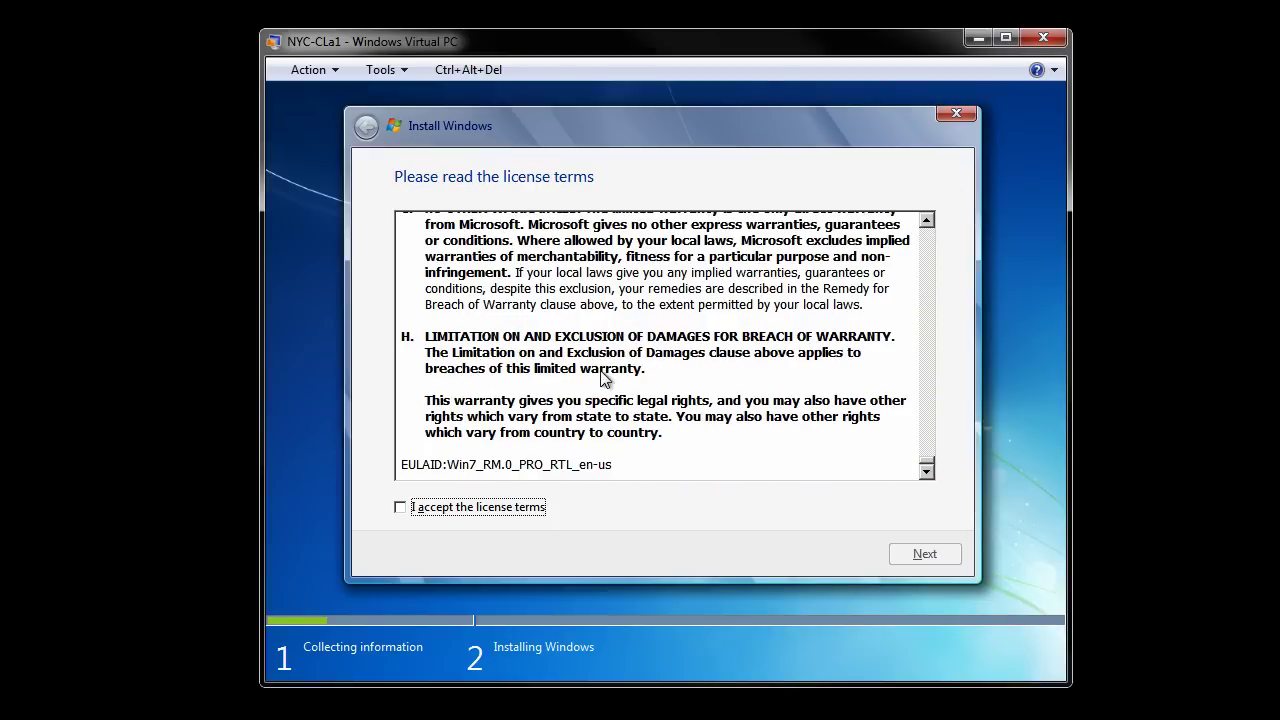
{"action": "left_click", "coordinate": [404, 511]}
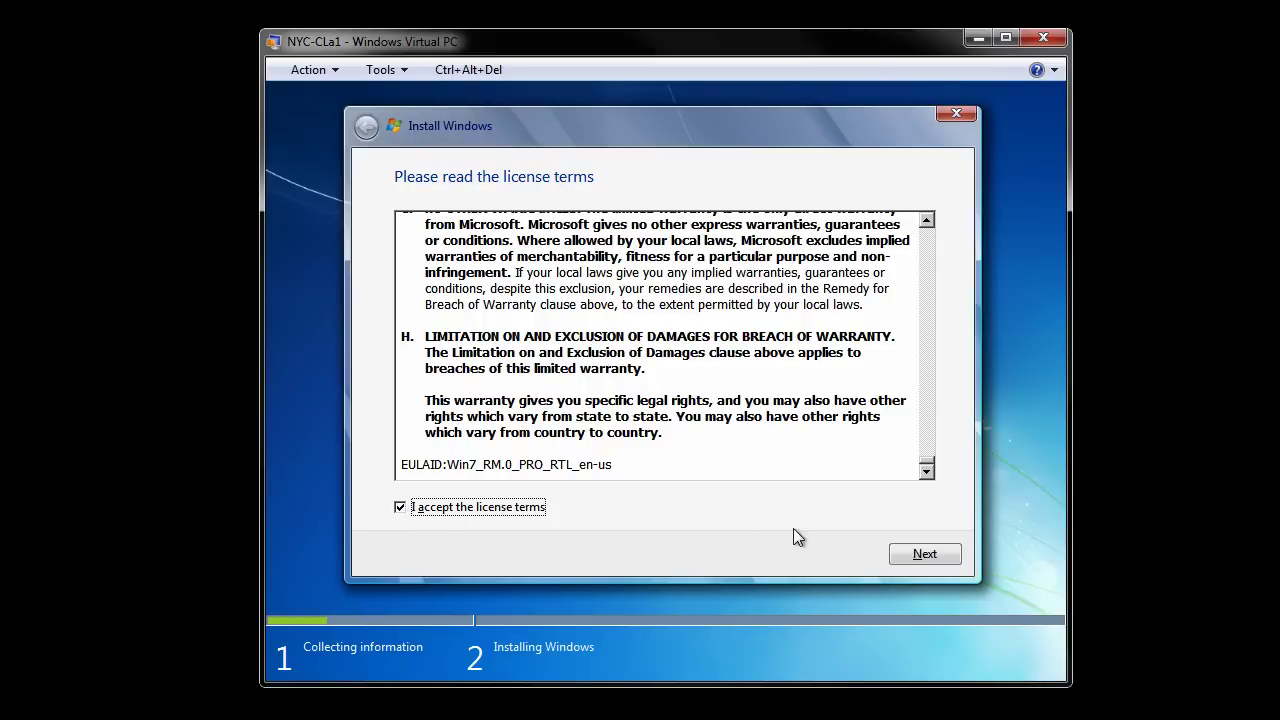
{"action": "left_click", "coordinate": [925, 557]}
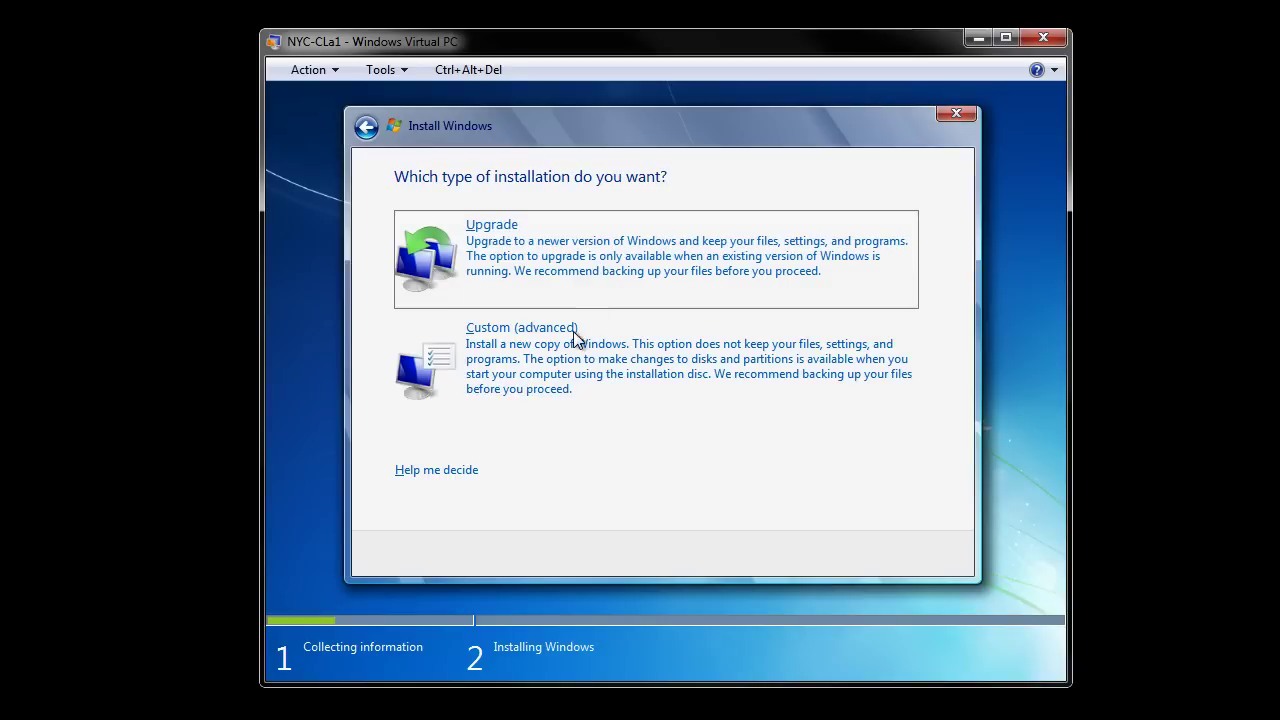
Step: Pick a Custom (advanced) install onto the 127.0 GB unallocated Disk 0
{"action": "left_click", "coordinate": [531, 388]}
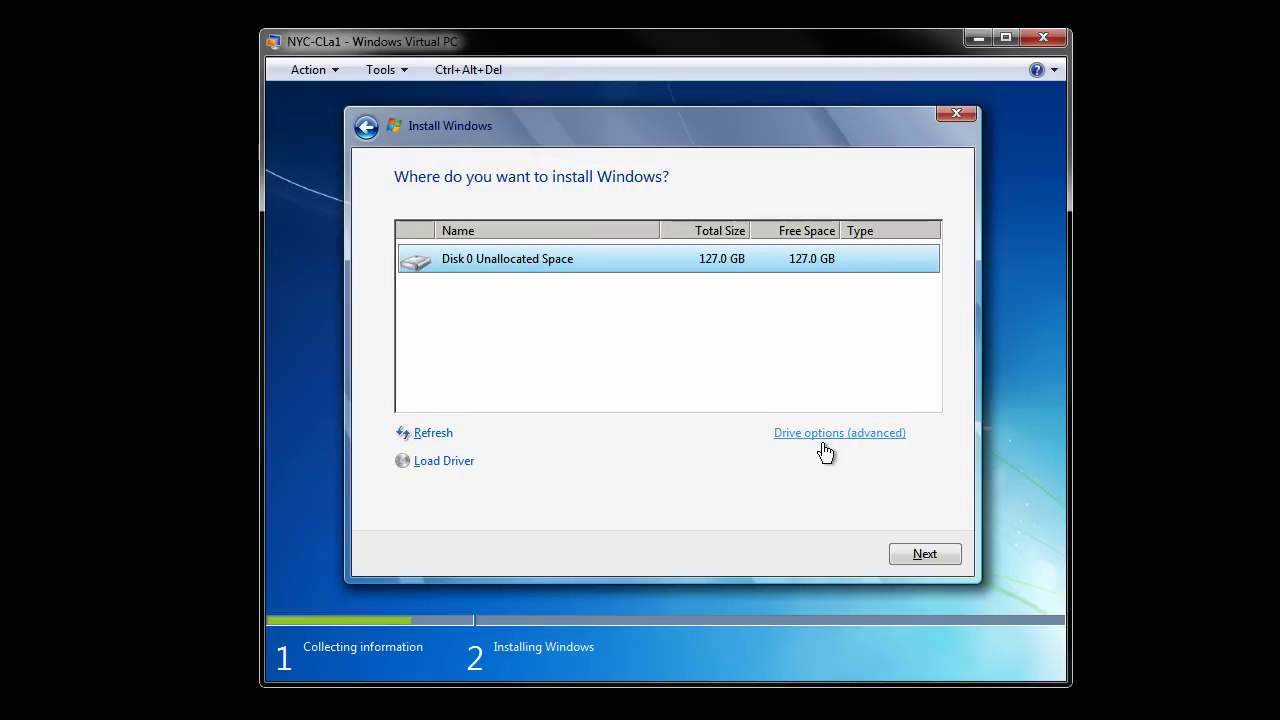
{"action": "left_click", "coordinate": [934, 556]}
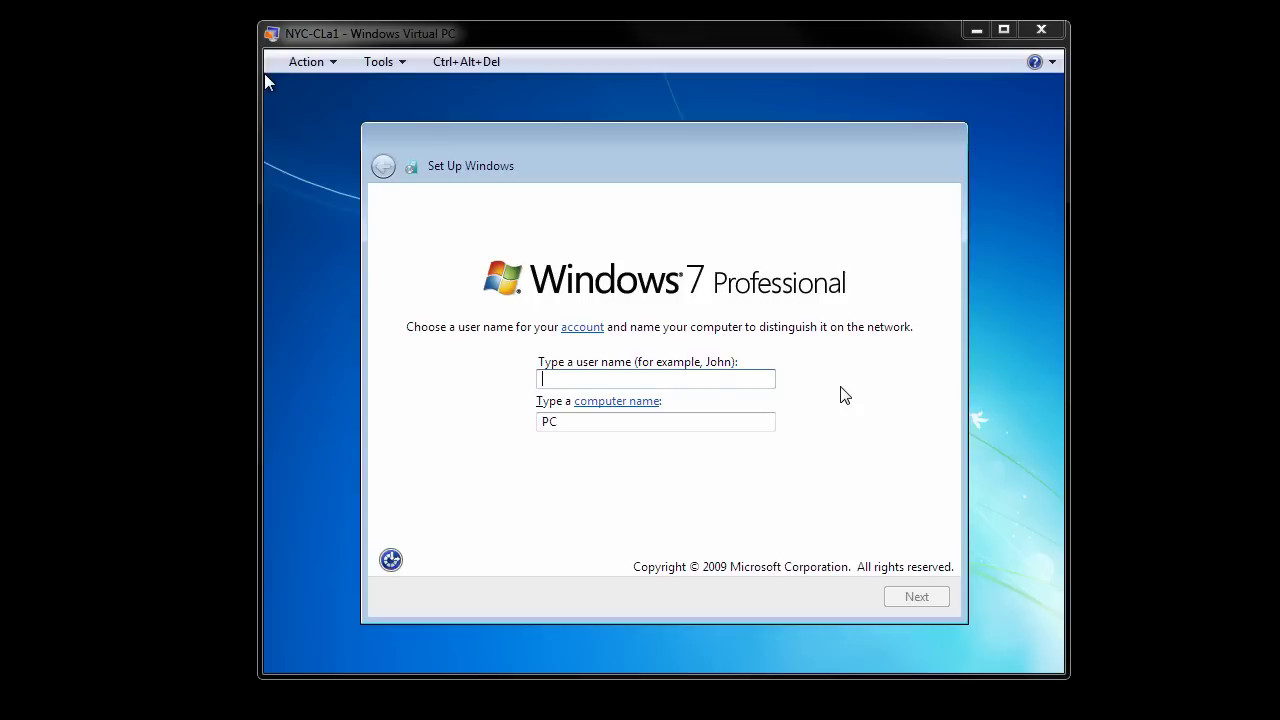
Step: Enter user name 'student' and replace the suggested computer name with 'NYC-CLa1'
{"action": "left_click", "coordinate": [676, 386]}
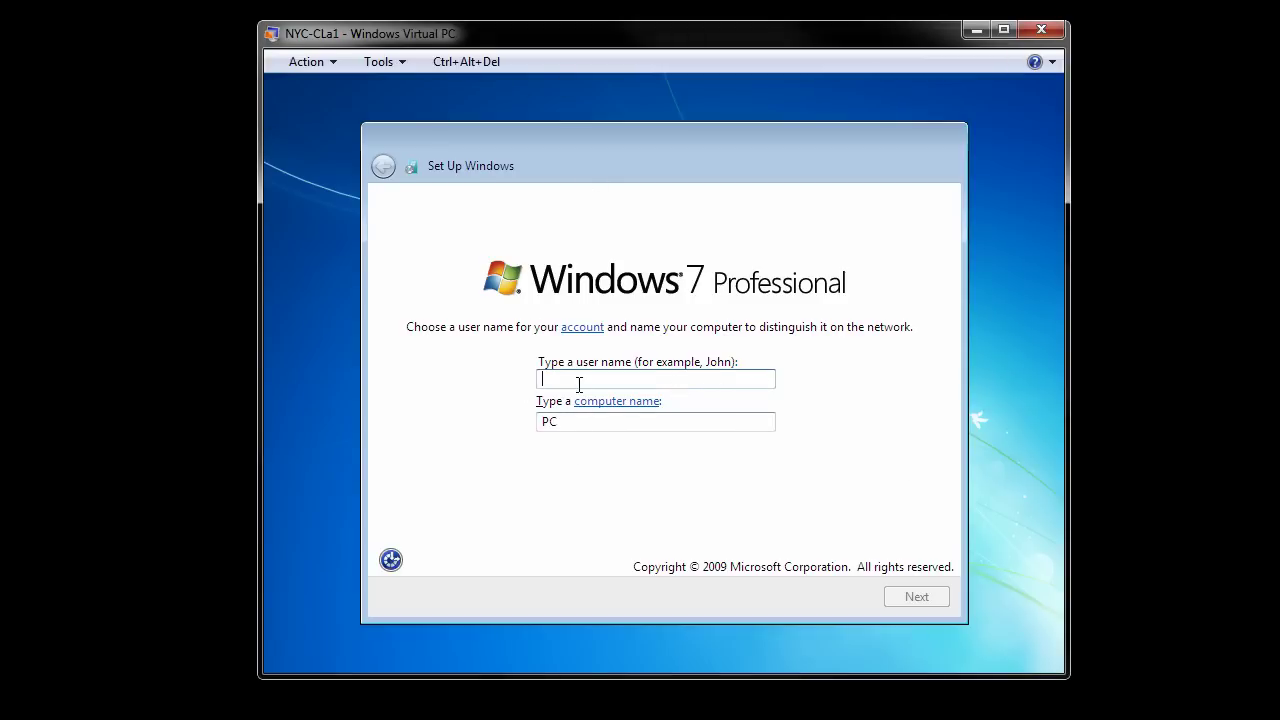
{"action": "type", "text": "student"}
{"action": "key", "text": "Tab"}
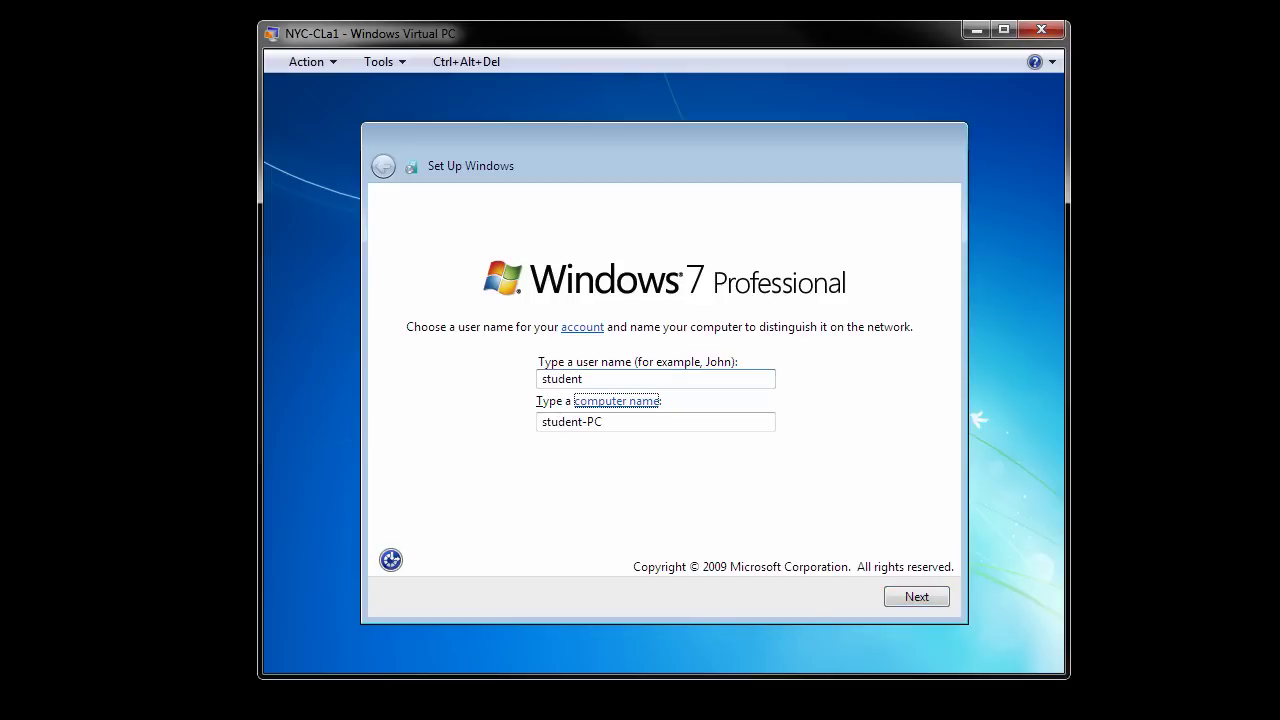
{"action": "key", "text": "Tab"}
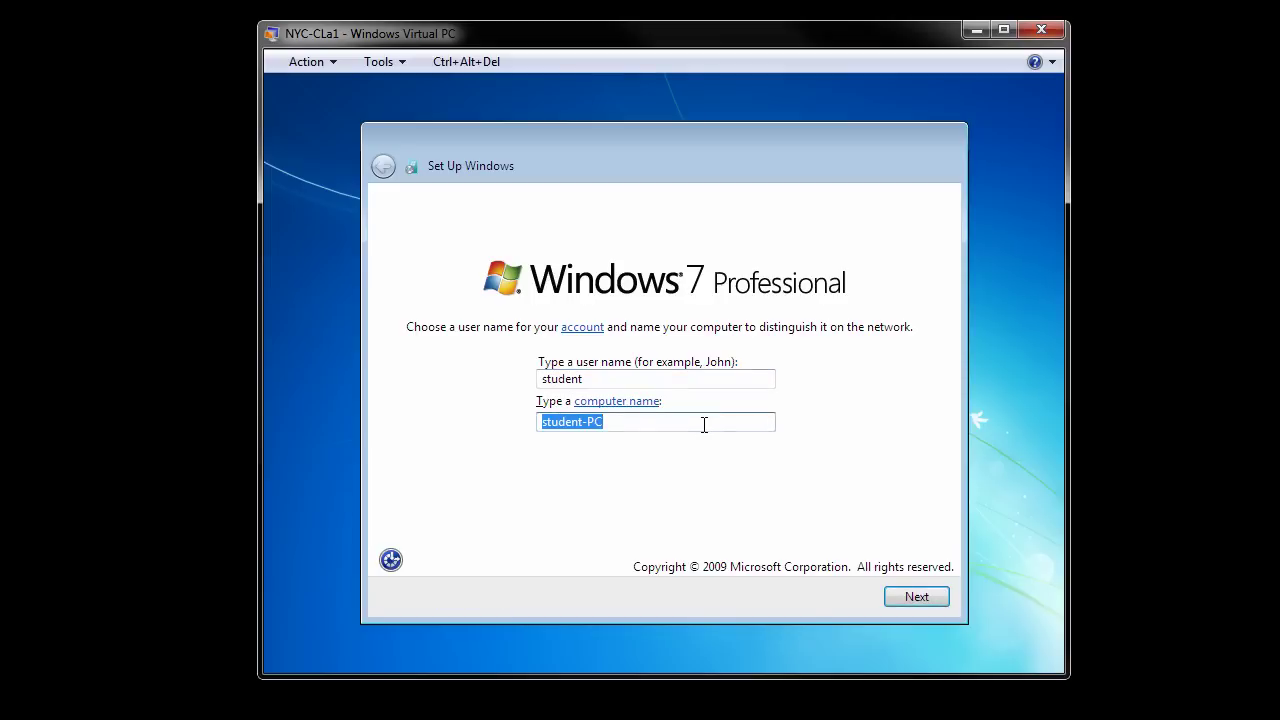
{"action": "type", "text": "NYC-CL"}
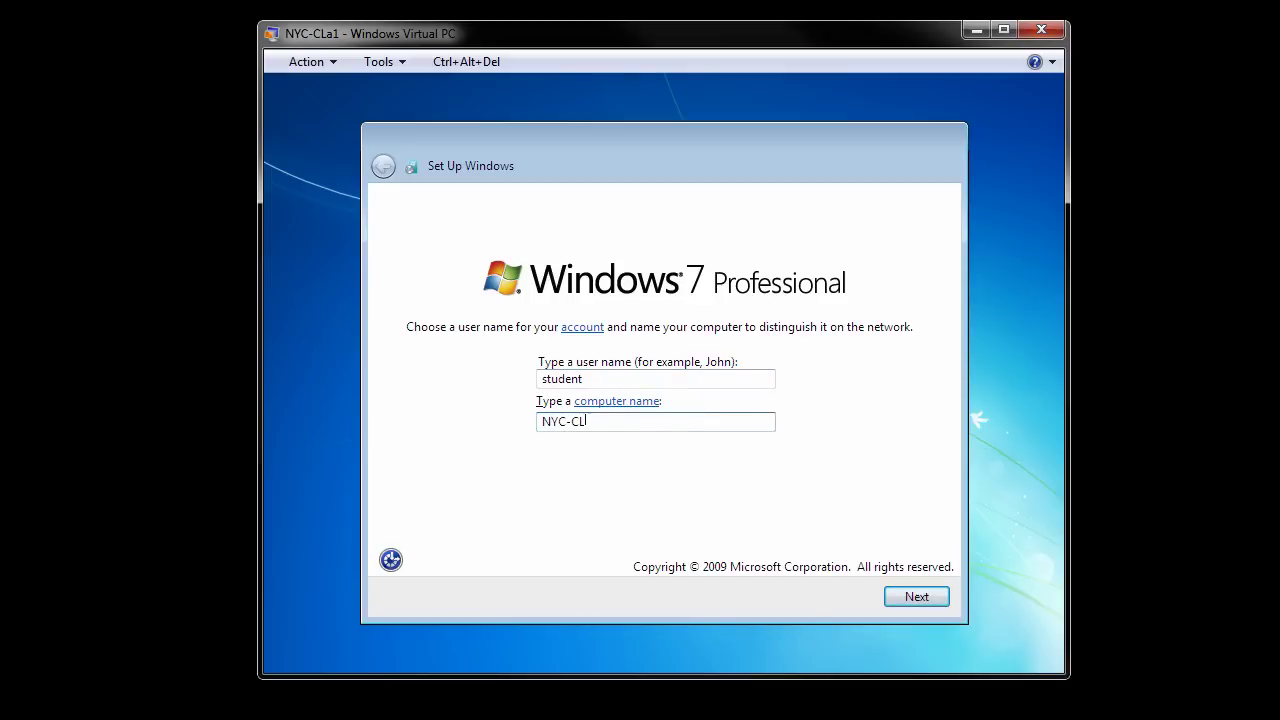
{"action": "type", "text": "a1"}
{"action": "left_click", "coordinate": [934, 592]}
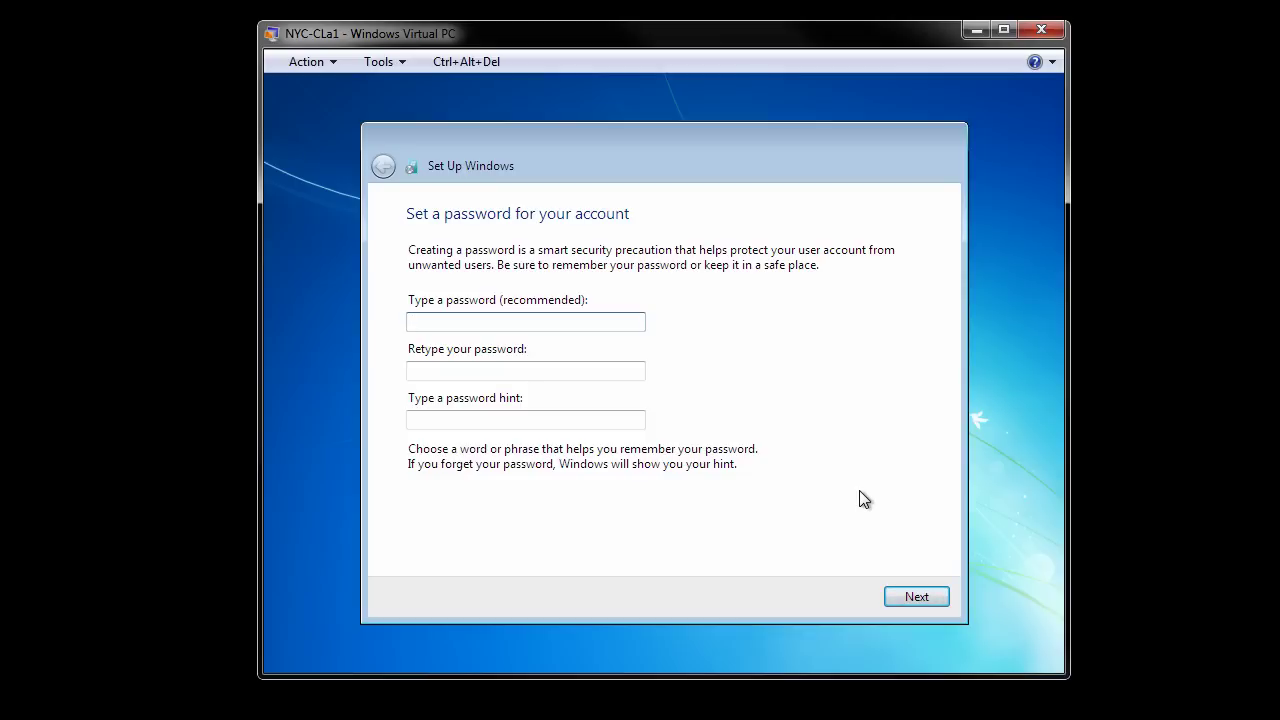
Step: Enter and confirm the account password with hint 'Wiley password for everything'
{"action": "type", "text": "Pa$$"}
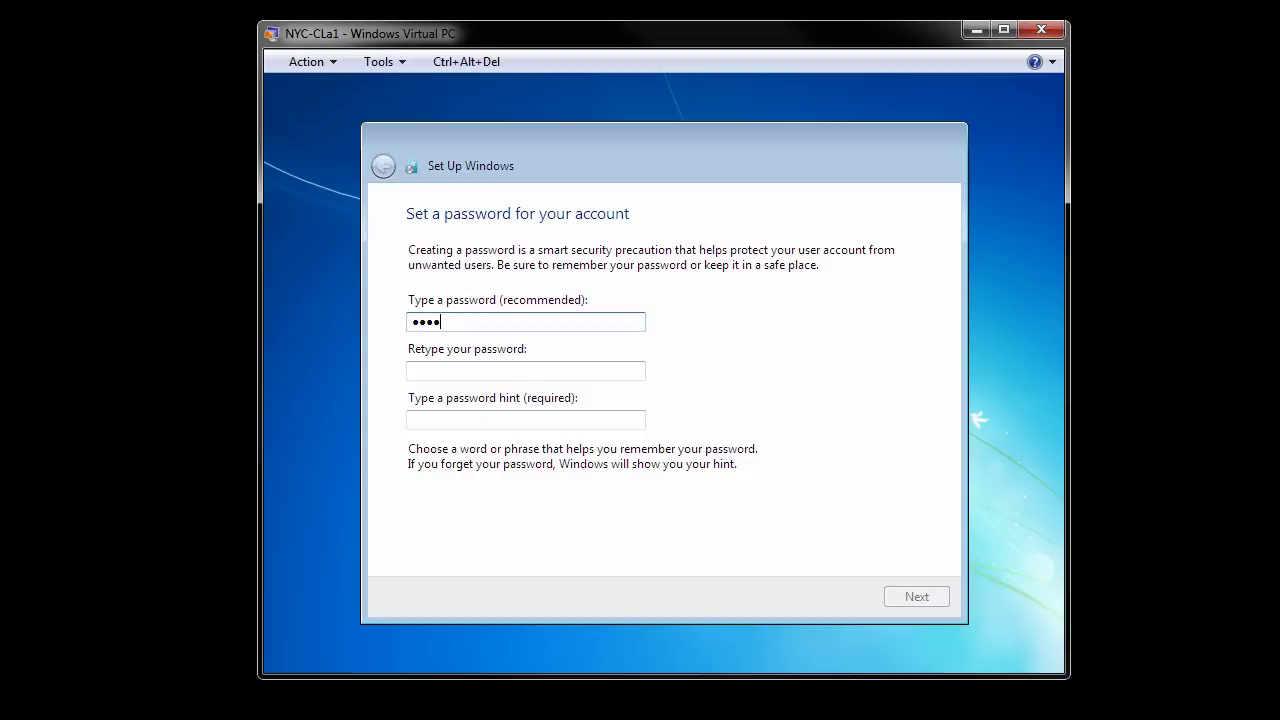
{"action": "type", "text": "w0rd"}
{"action": "key", "text": "Tab"}
{"action": "type", "text": "P"}
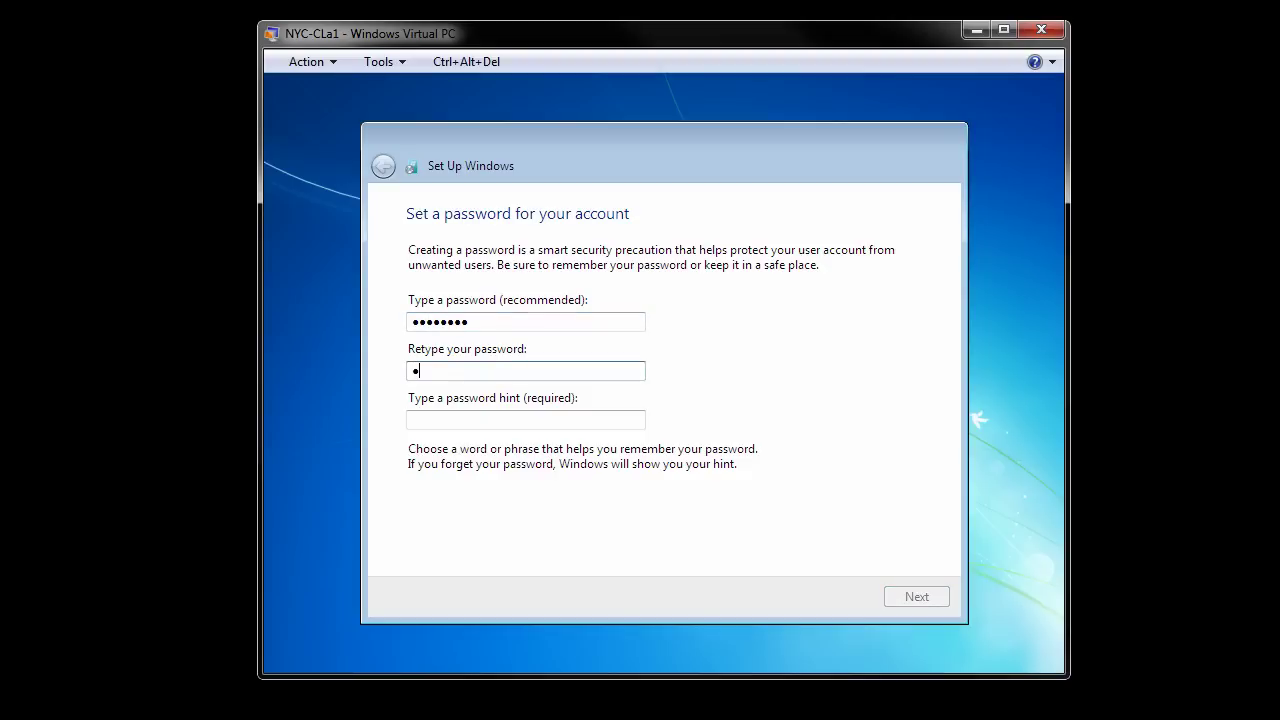
{"action": "type", "text": "a$$w0rd"}
{"action": "left_click", "coordinate": [569, 418]}
{"action": "type", "text": "Wiley"}
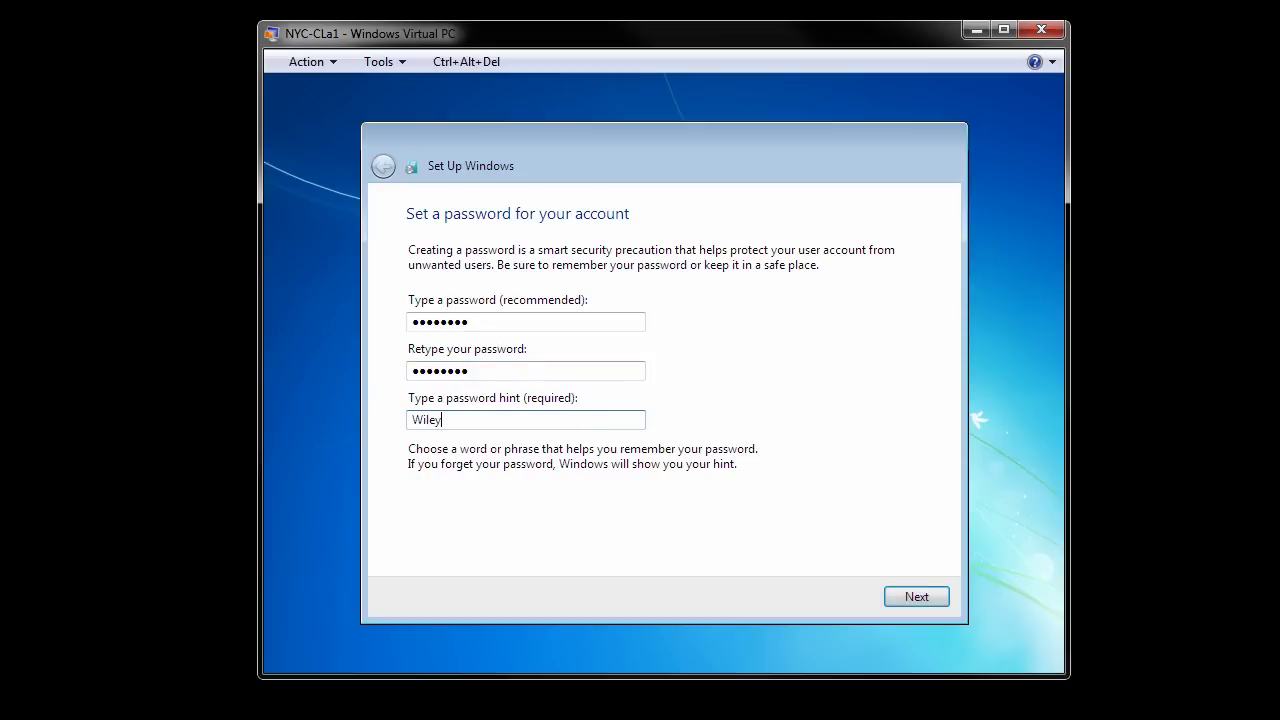
{"action": "type", "text": " password for everything"}
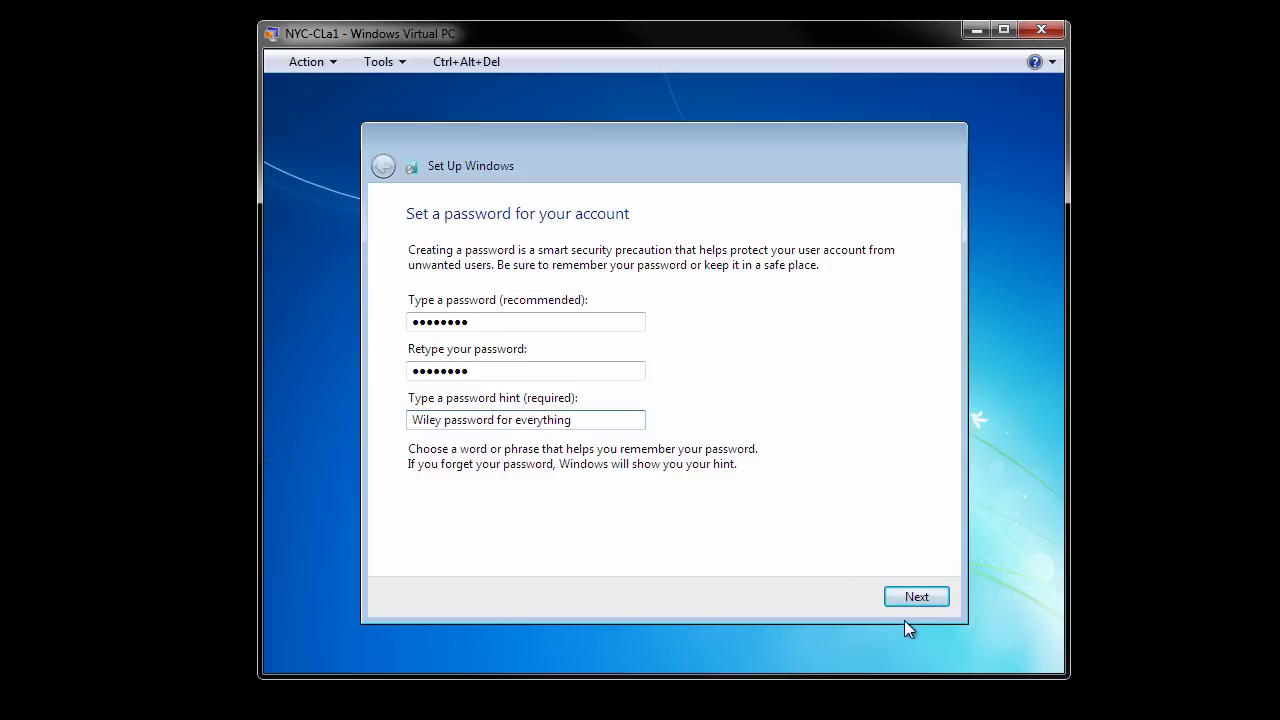
{"action": "left_click", "coordinate": [920, 596]}
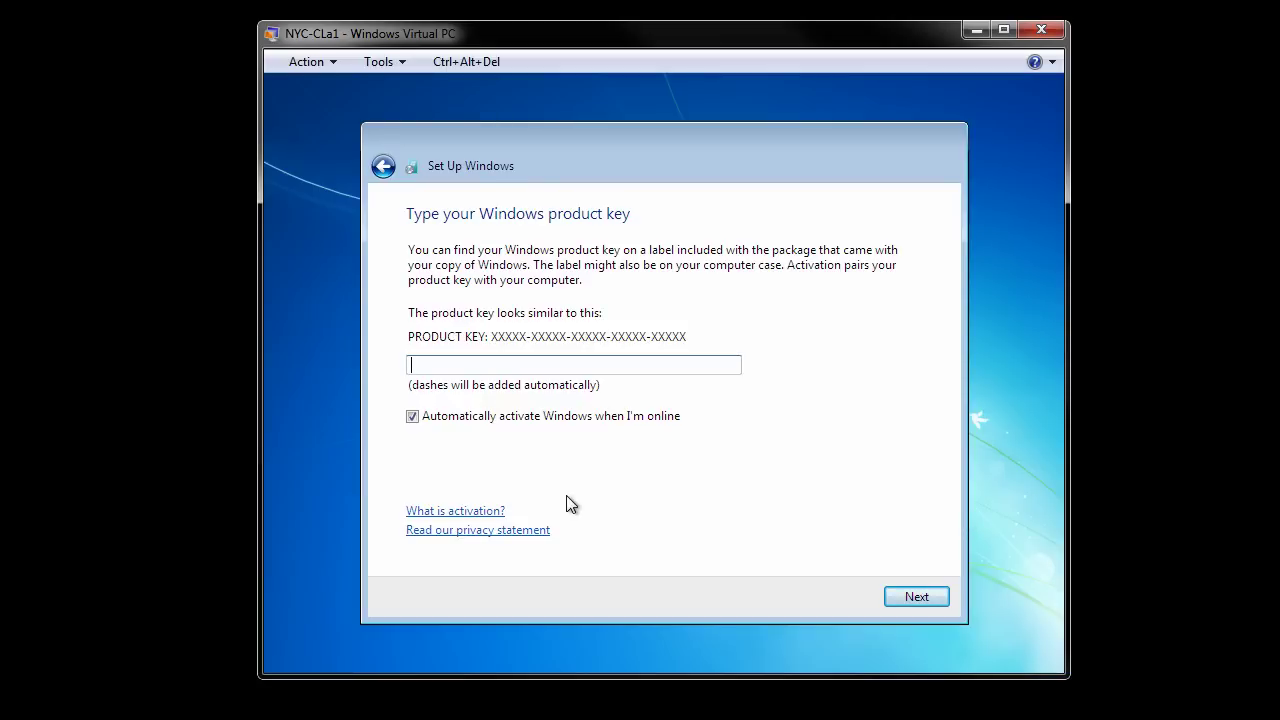
Step: Leave the product key field blank and continue without one
{"action": "key", "text": "alt"}
{"action": "left_click", "coordinate": [917, 596]}
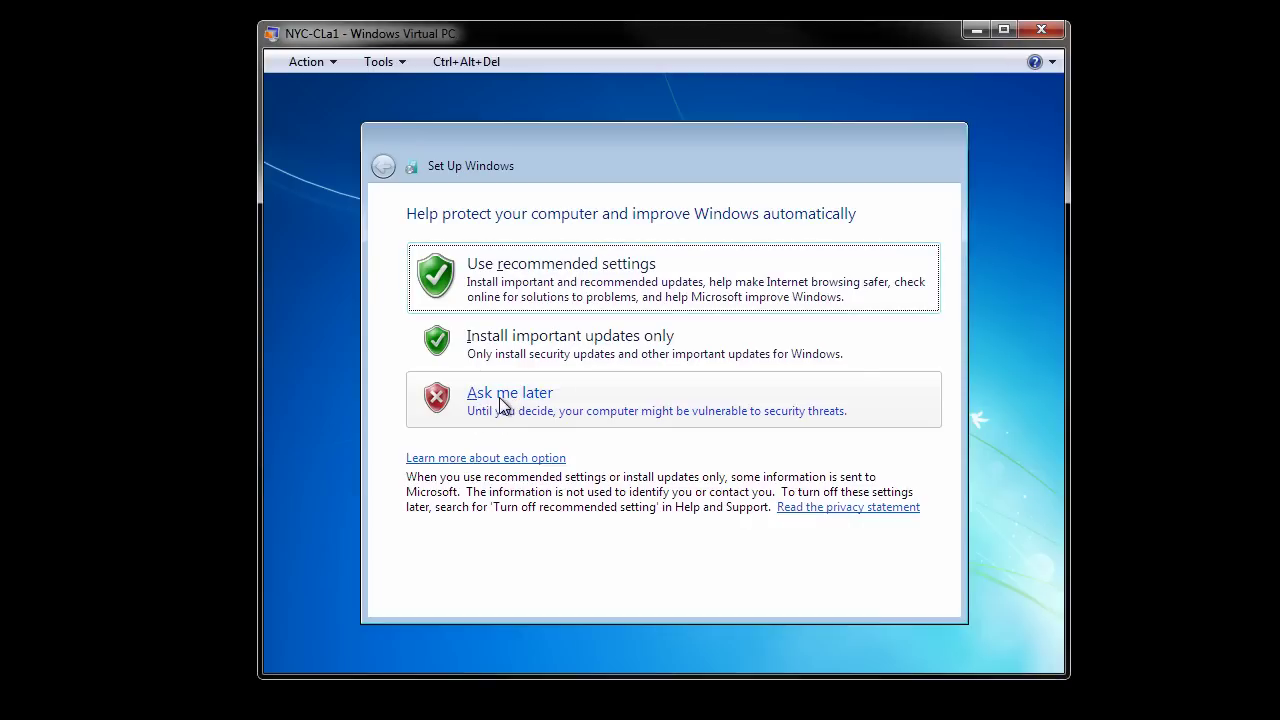
Step: Defer update settings with Ask me later and accept Pacific Time, 15 January 2011
{"action": "left_click", "coordinate": [503, 404]}
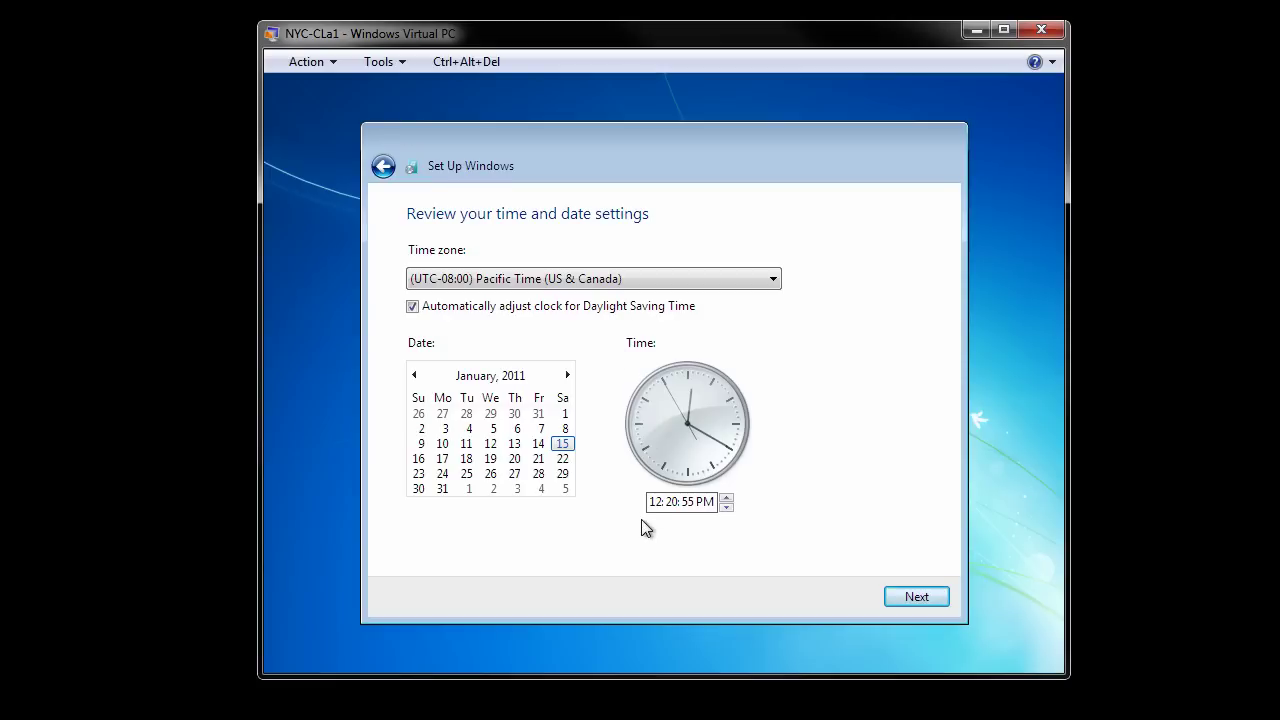
{"action": "left_click", "coordinate": [912, 598]}
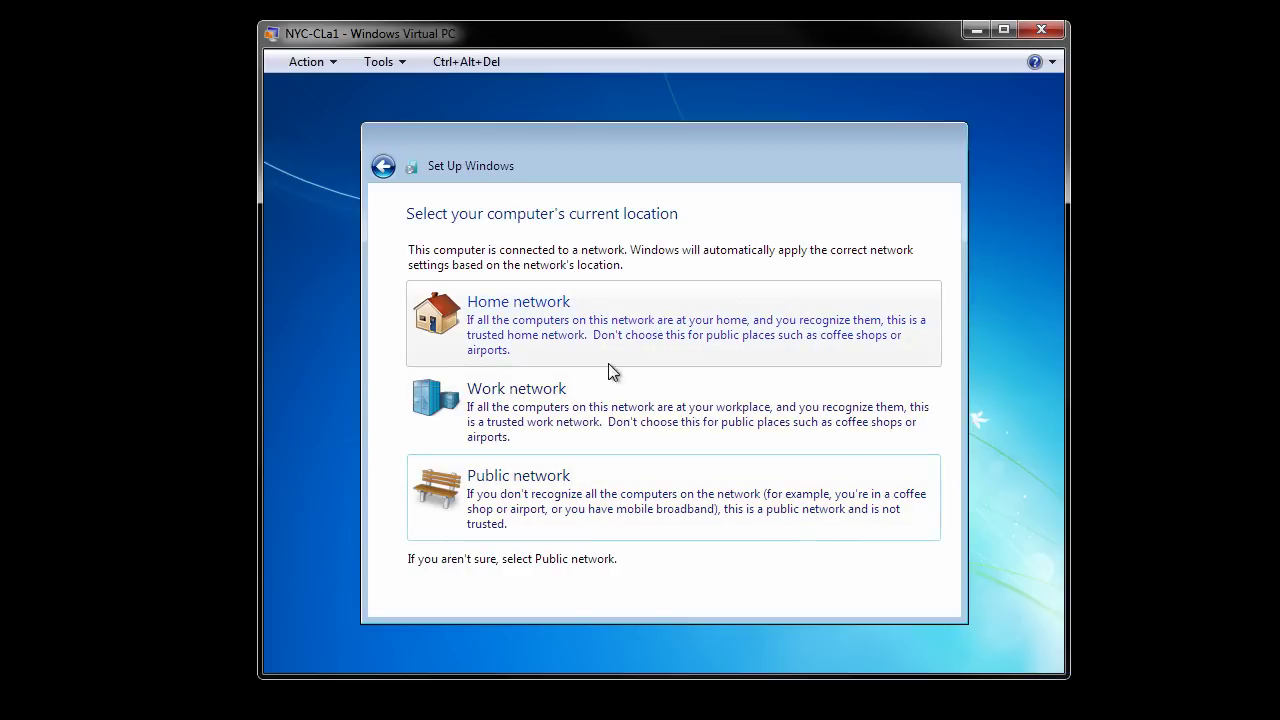
Step: Choose Work network as the network location so setup finishes at the desktop
{"action": "left_click", "coordinate": [563, 432]}
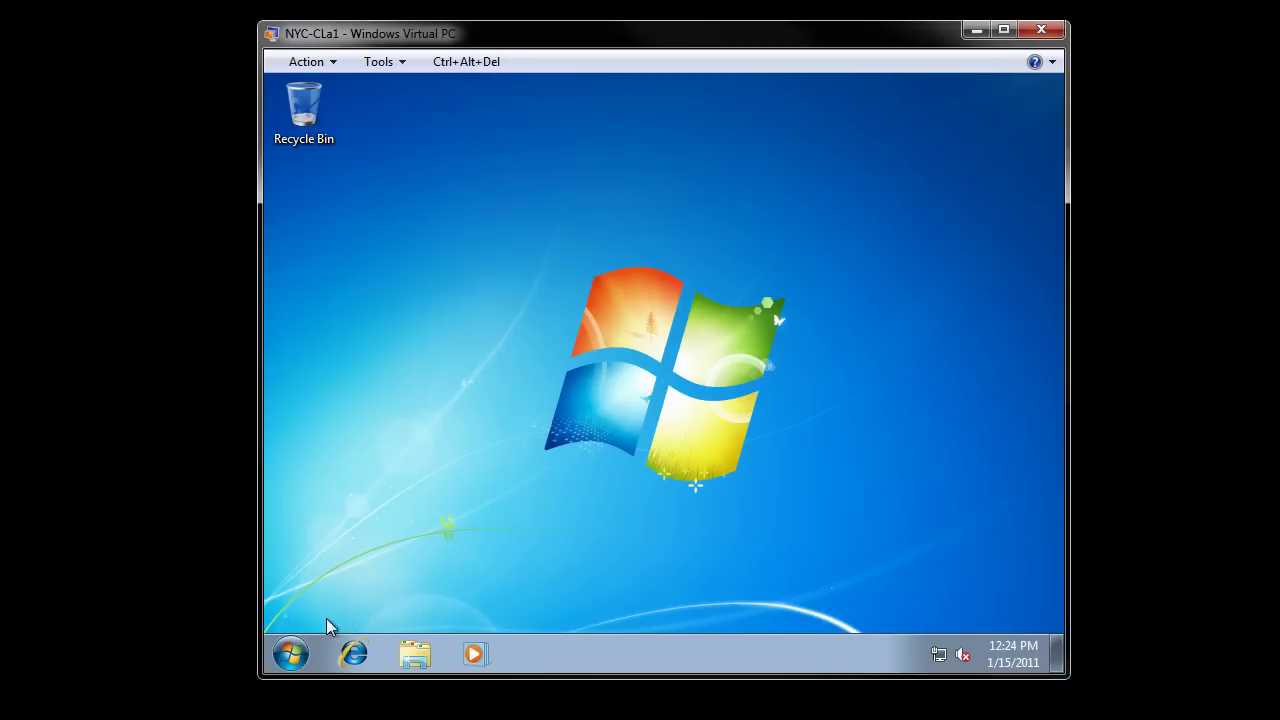
Step: From the Start menu, right-click Computer to show its context menu with Properties
{"action": "left_click", "coordinate": [291, 653]}
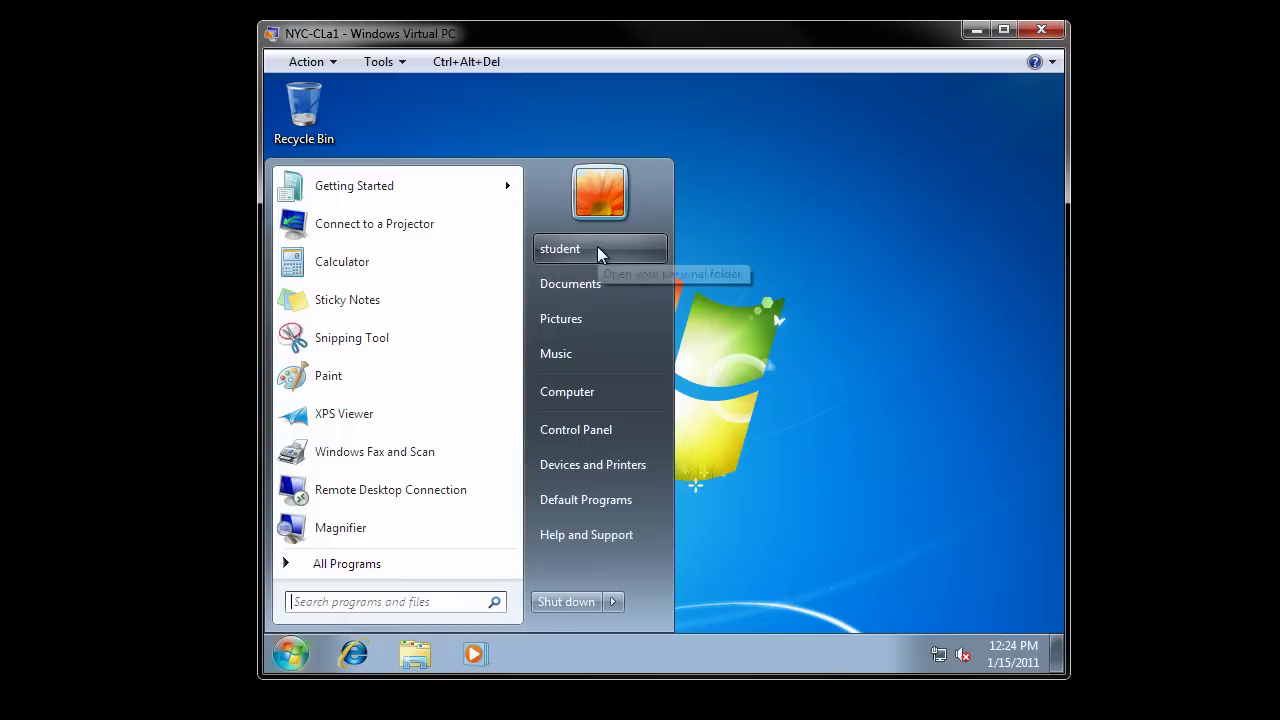
{"action": "left_click", "coordinate": [955, 235]}
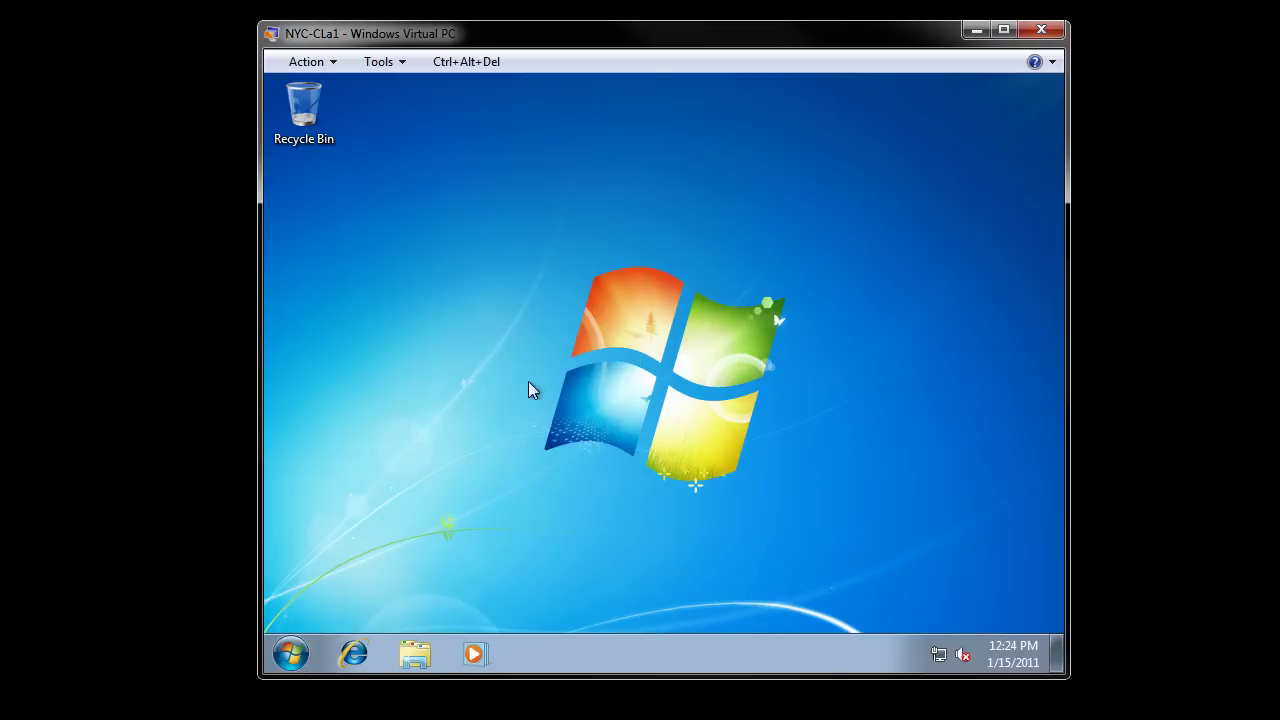
{"action": "left_click", "coordinate": [297, 655]}
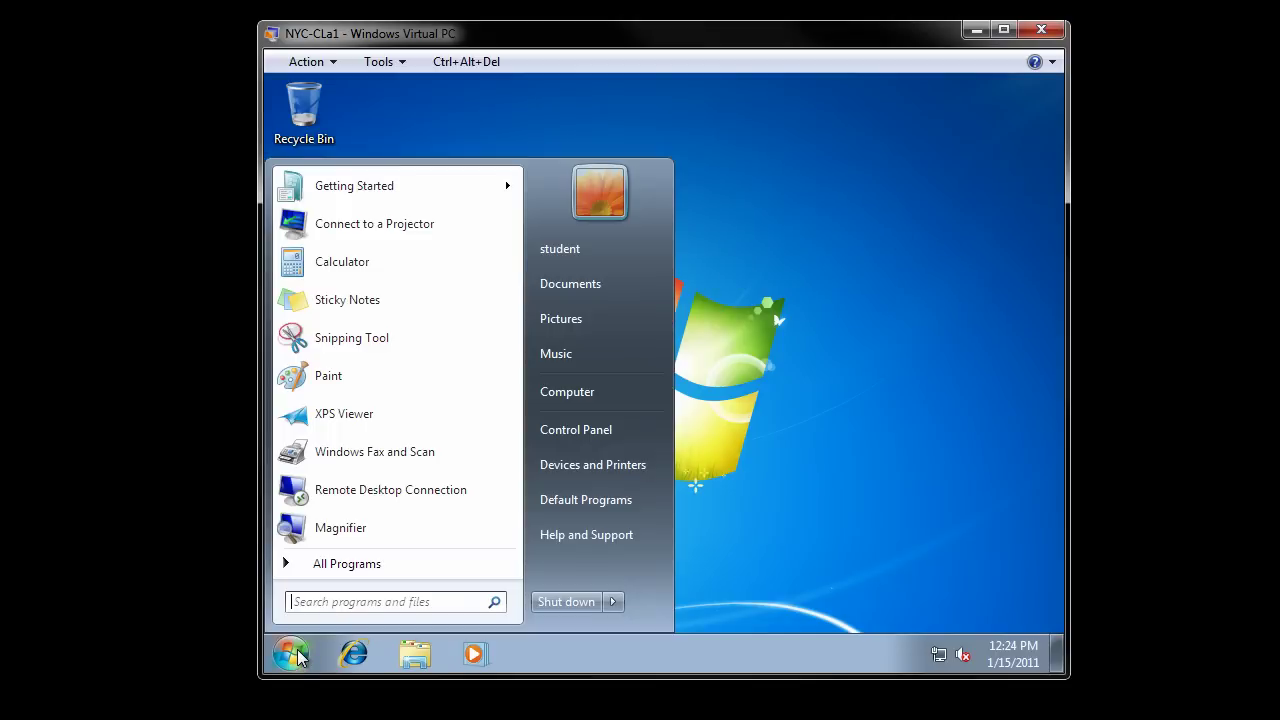
{"action": "right_click", "coordinate": [630, 407]}
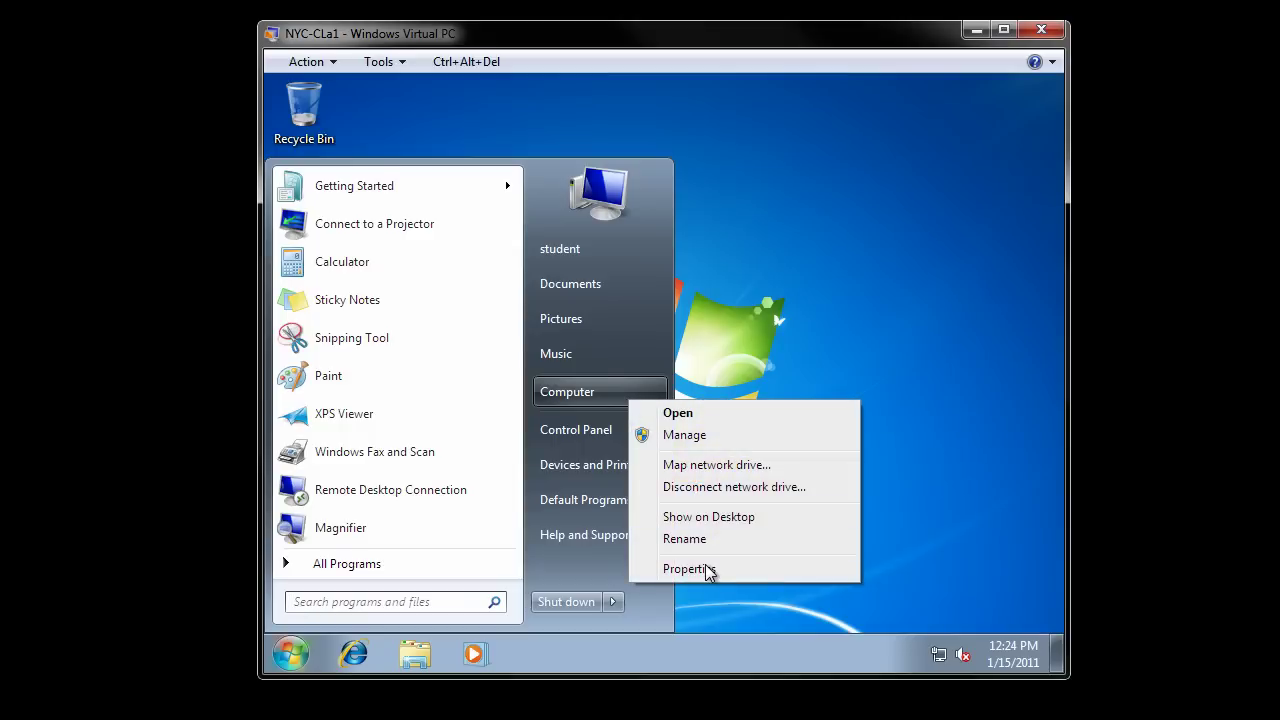